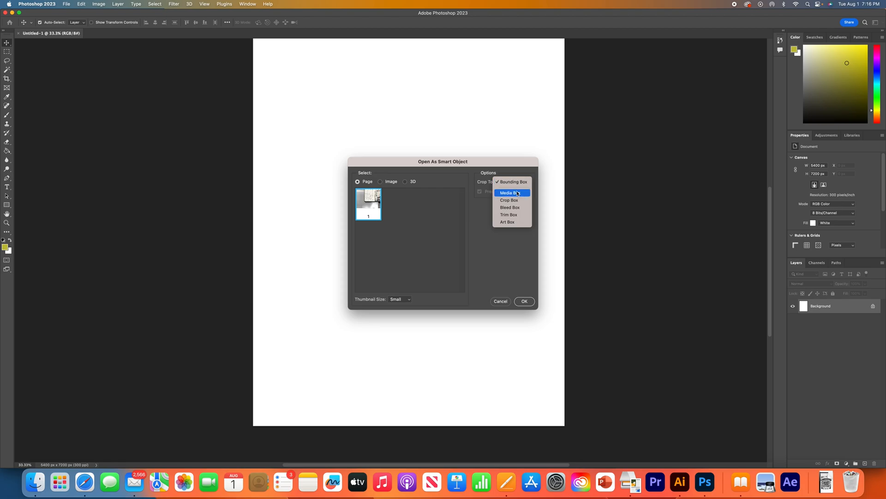
- Place page 1 of the scanned notebook PDF on the canvas as a smart object and commit the placement
left_click(520, 301)
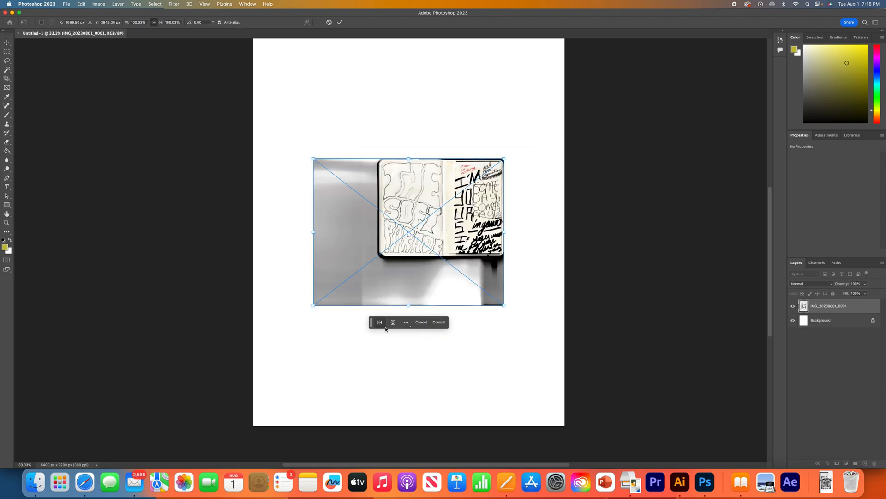
left_click(408, 324)
left_click(409, 325)
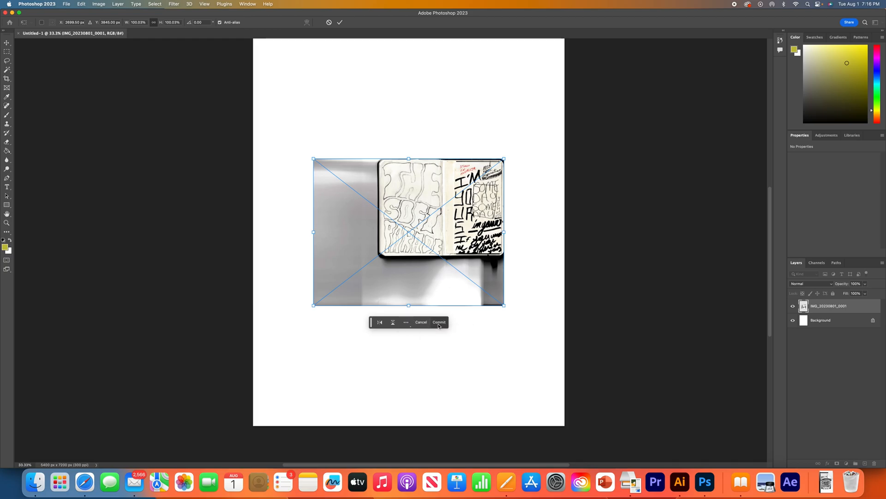
left_click(339, 23)
- Enlarge the placed scan to about 6216 × 4803 px so the notebook pages span the upper part of the canvas
key("super+t")
left_click_drag(313, 158, 180, 56)
left_click_drag(504, 305, 539, 333)
key("Return")
- Select the notebook page with THE SOFT PARADE lettering using a rectangular marquee and copy it to a new layer
key("m")
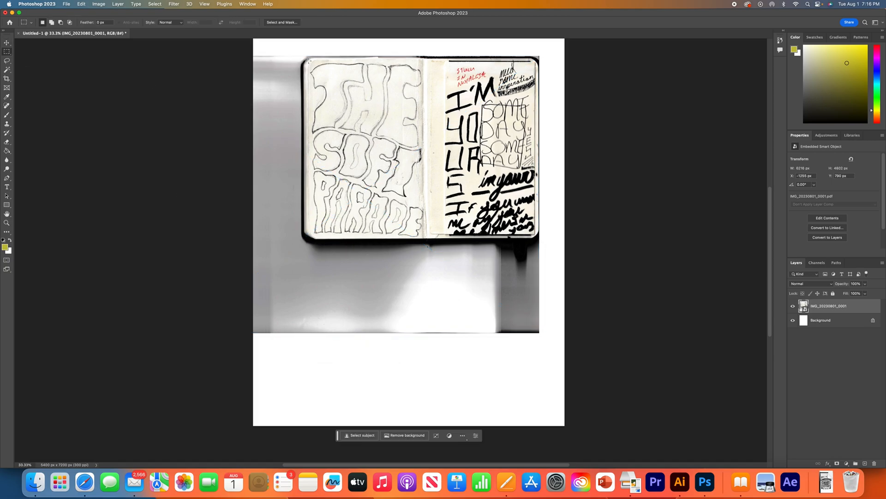
left_click_drag(309, 60, 425, 241)
key("super+j")
key("v")
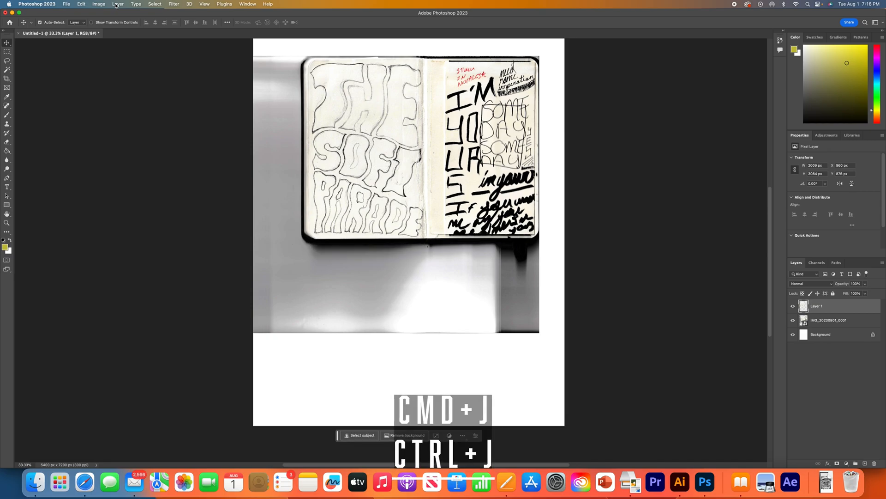
- Hide the original IMG_20230801_0001 scan layer and delete it
left_click(794, 320)
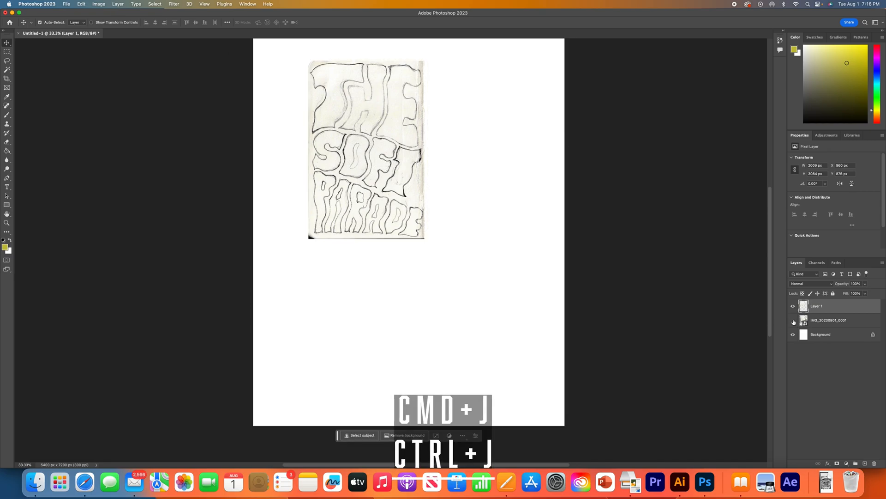
left_click(835, 322)
key("Delete")
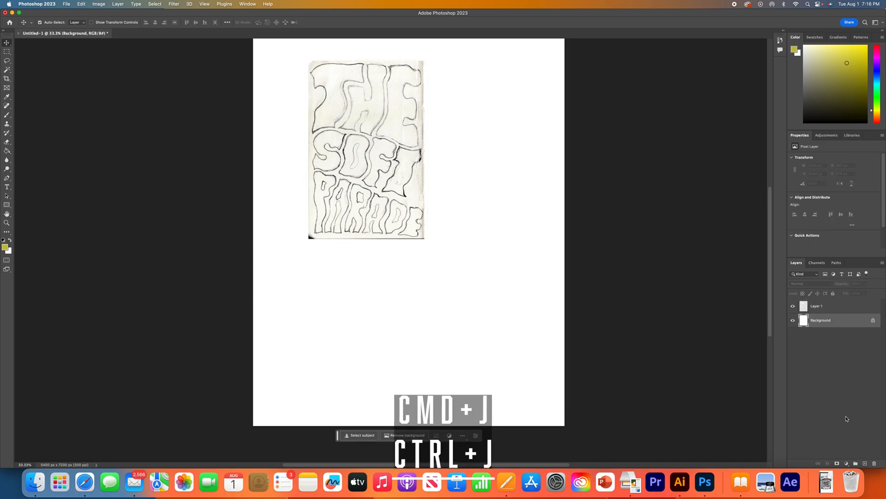
- Move the lettering layer to the canvas's lower-left corner and scale it up to about 4688 × 7198 px, filling the canvas height
left_click(830, 307)
left_click_drag(401, 177, 298, 347)
key("super+t")
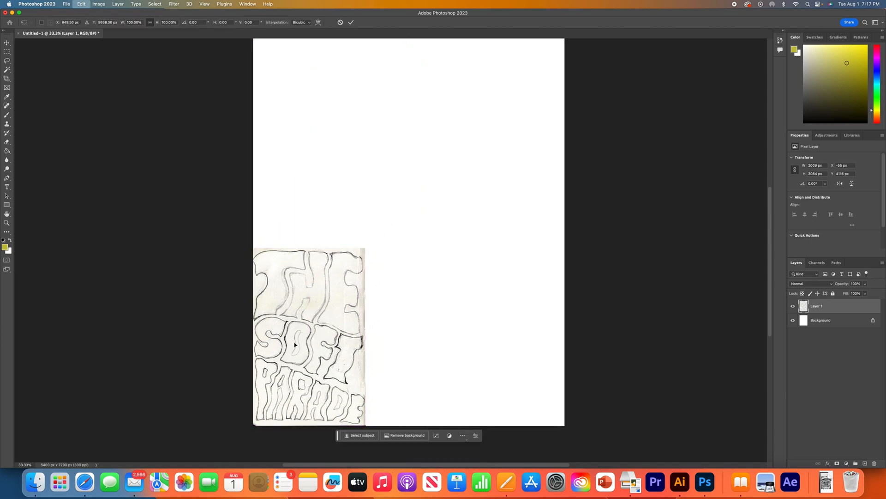
left_click_drag(367, 241, 580, 99)
key("Return")
key("super+minus")
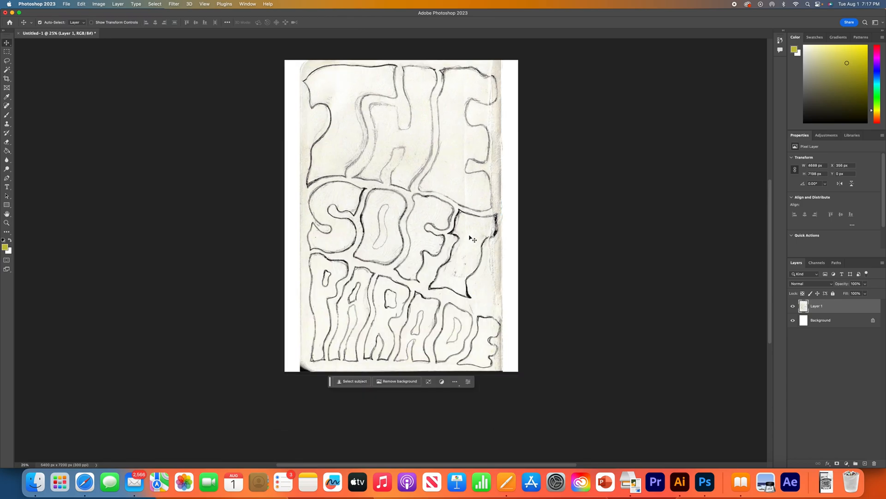
- Add a Black & White adjustment layer over the lettering, compare the filter presets and use Green Filter
left_click(847, 463)
left_click(845, 441)
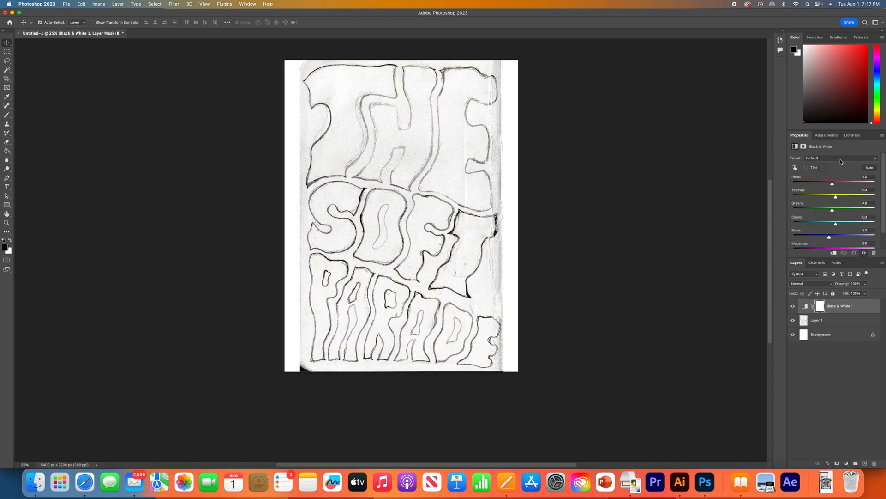
left_click(841, 159)
left_click(833, 163)
left_click(832, 159)
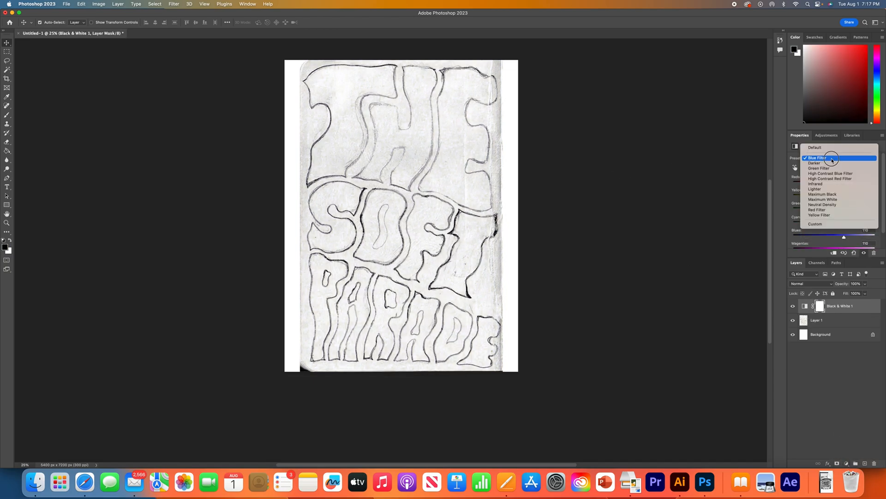
left_click(832, 163)
left_click(832, 158)
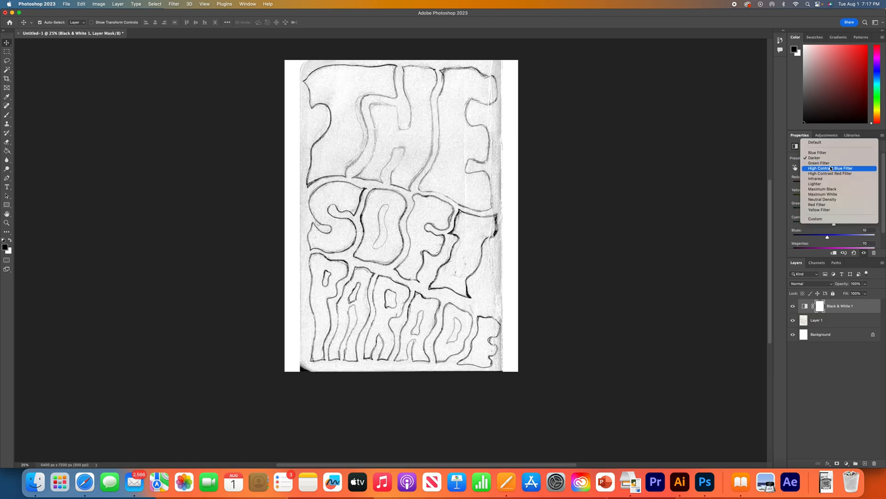
left_click(830, 168)
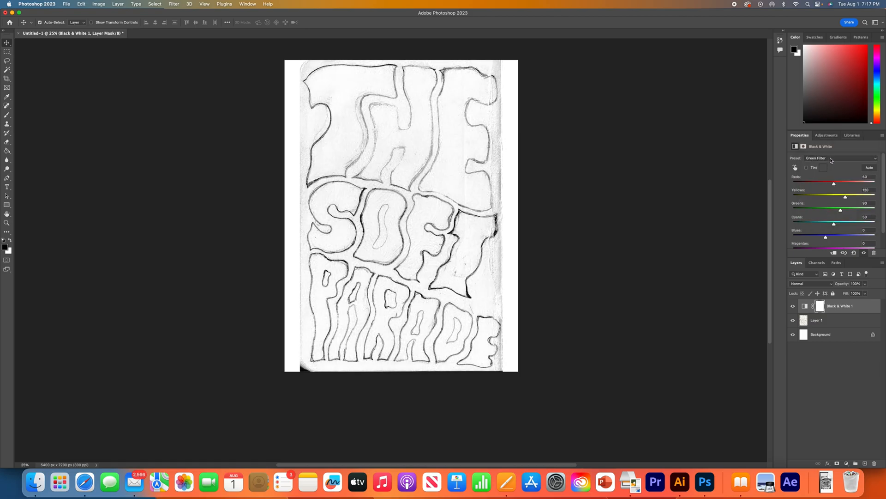
left_click(831, 160)
left_click(825, 162)
- Merge the Black & White adjustment with the lettering layer
left_click(827, 322)
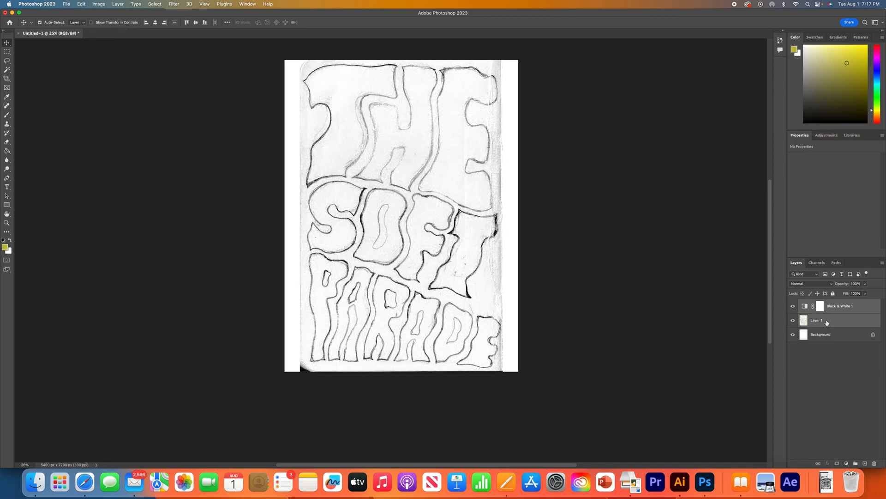
right_click(827, 322)
left_click(845, 388)
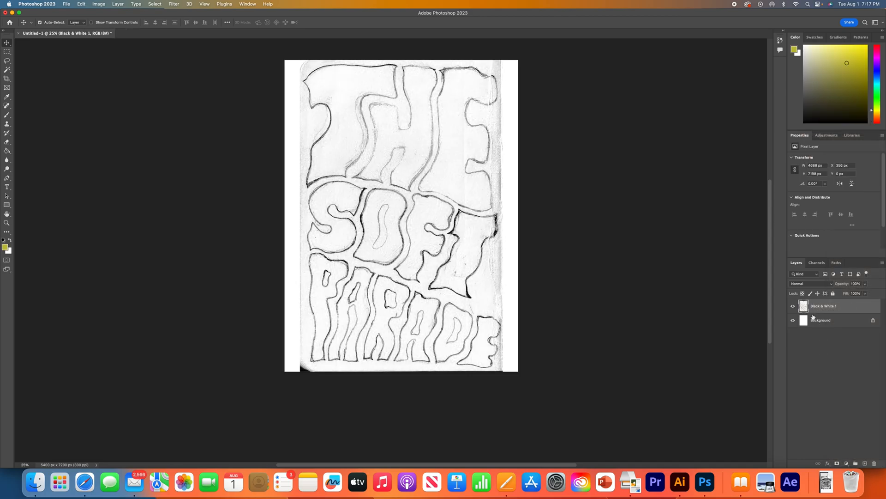
- Add a Levels adjustment with the midtones at 0.32 to darken the lines, and merge it with the lettering layer
left_click(848, 463)
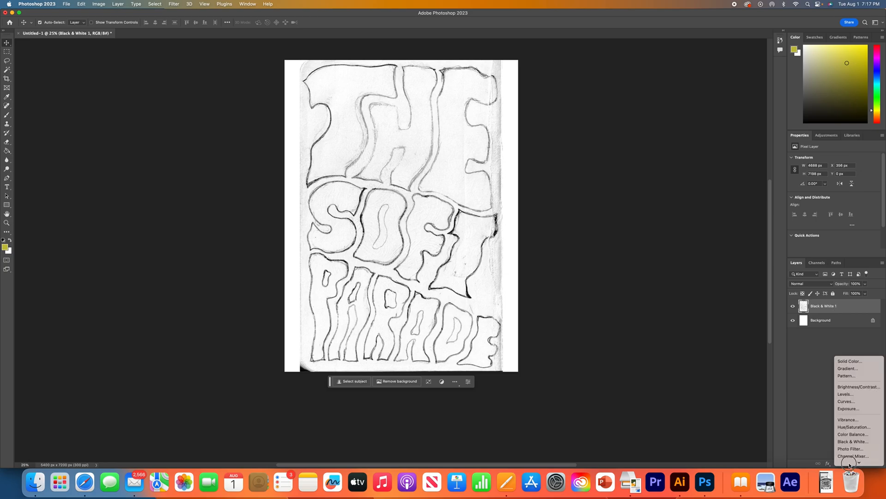
left_click(844, 393)
left_click_drag(839, 211, 864, 208)
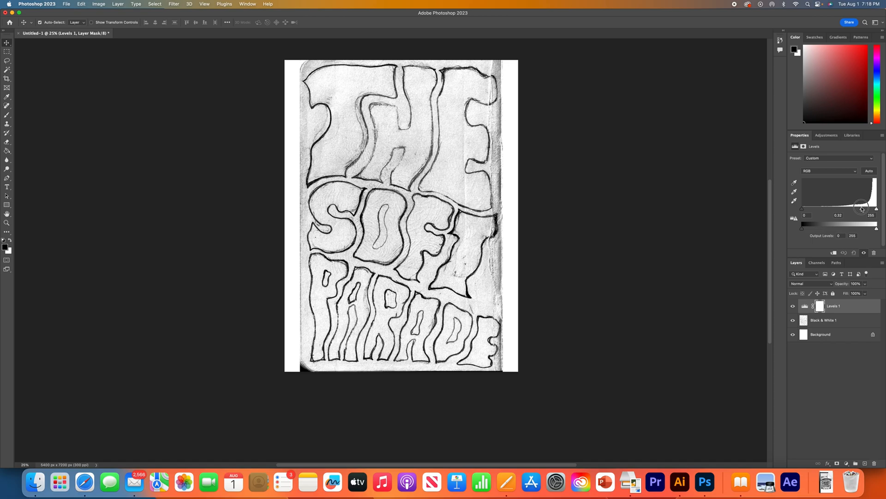
left_click(837, 320, "shift")
right_click(841, 323)
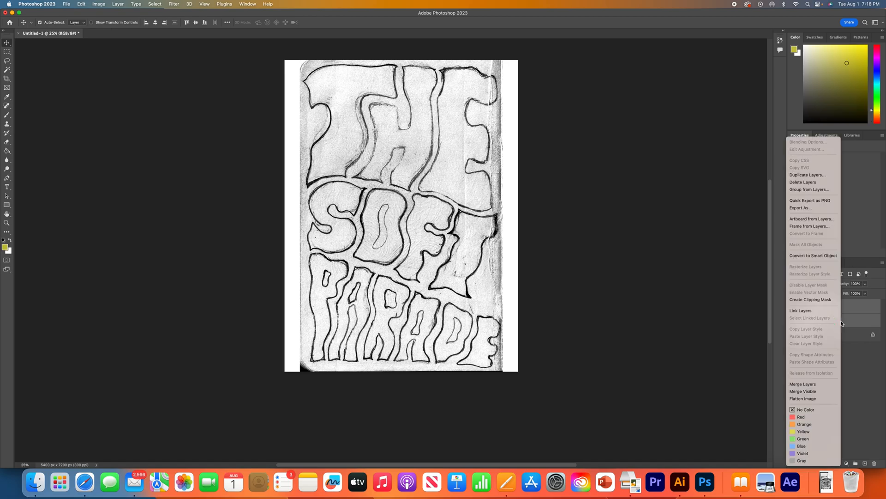
left_click(803, 384)
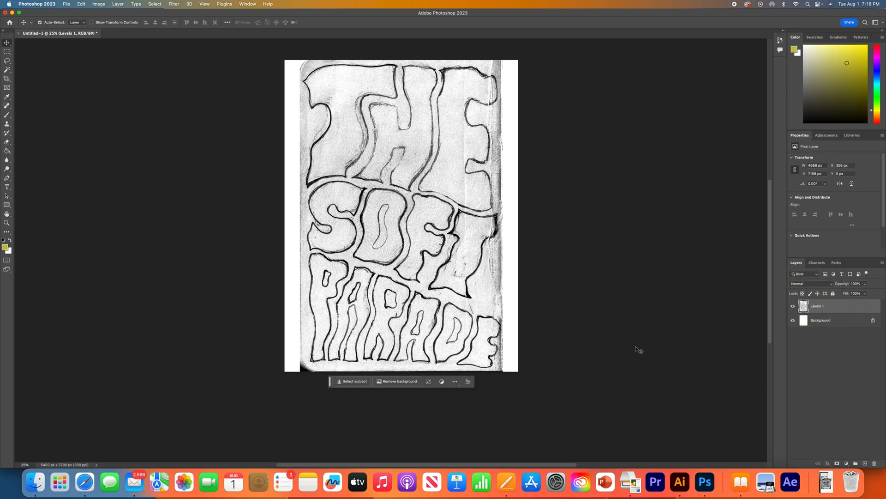
- Add a Curves adjustment that brightens the midtones and deepens the shadows, and merge it with the lettering layer
key("w")
left_click(846, 463)
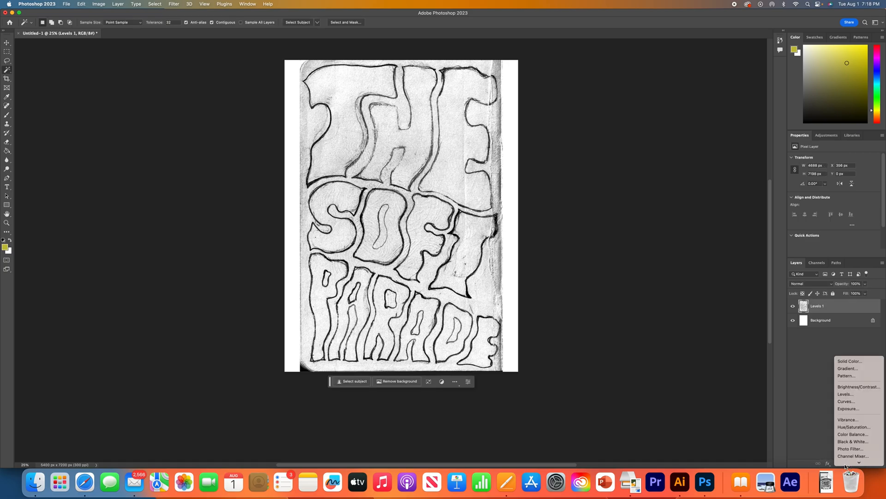
left_click(846, 401)
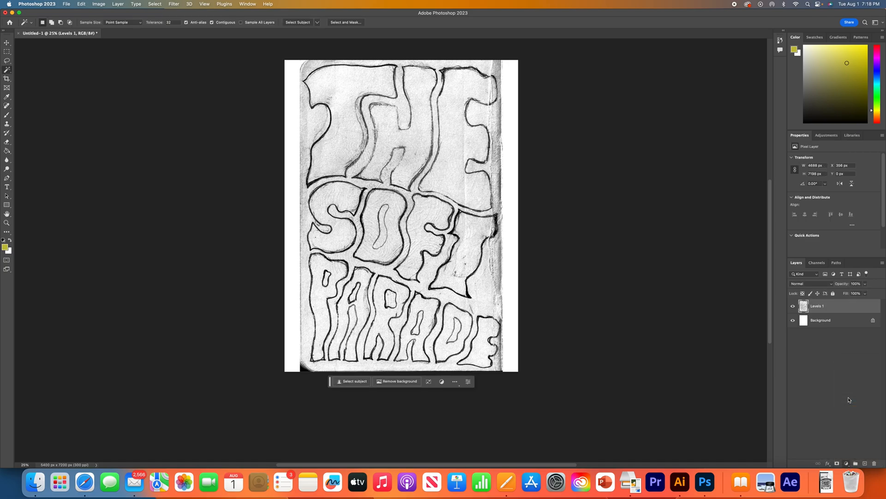
left_click_drag(844, 207, 833, 197)
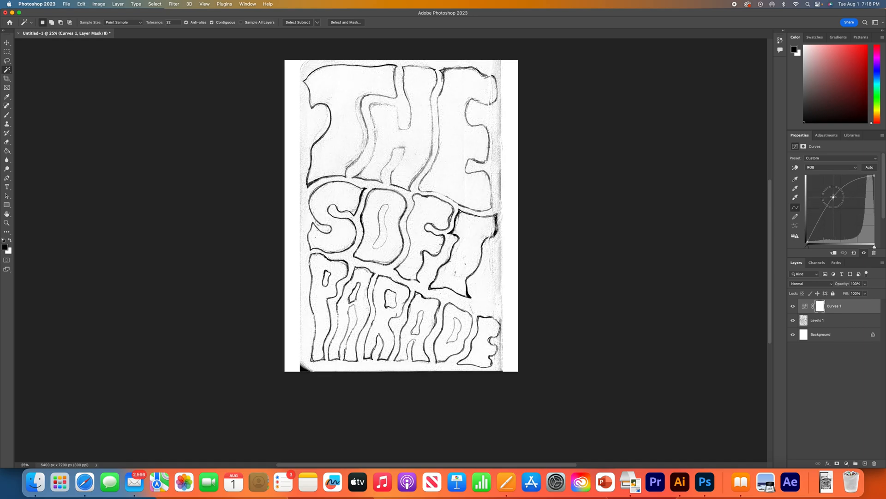
mouse_move(814, 228)
left_mouse_down()
mouse_move(818, 240)
mouse_move(812, 225)
mouse_move(820, 238)
mouse_move(832, 236)
mouse_move(835, 326)
left_mouse_up()
left_click(835, 325, "shift")
right_click(835, 325)
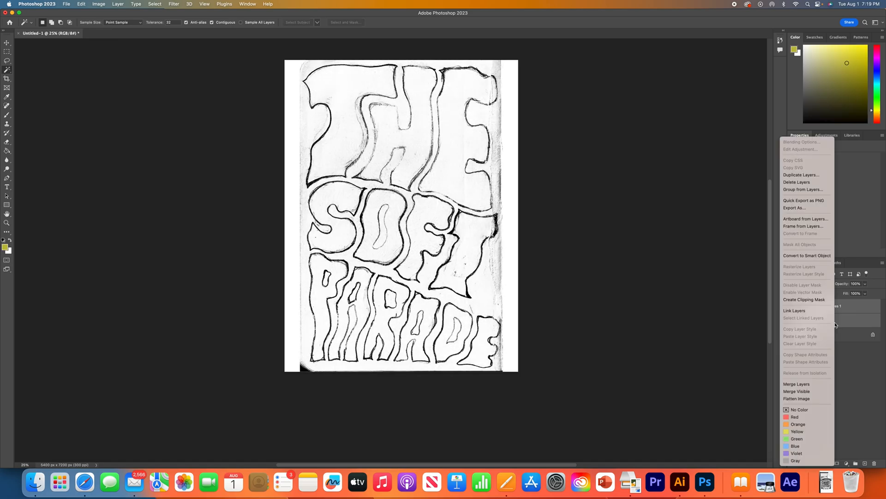
left_click(803, 384)
- Save the document in Photoshop format as The Soft Parade
key("v")
left_click(66, 4)
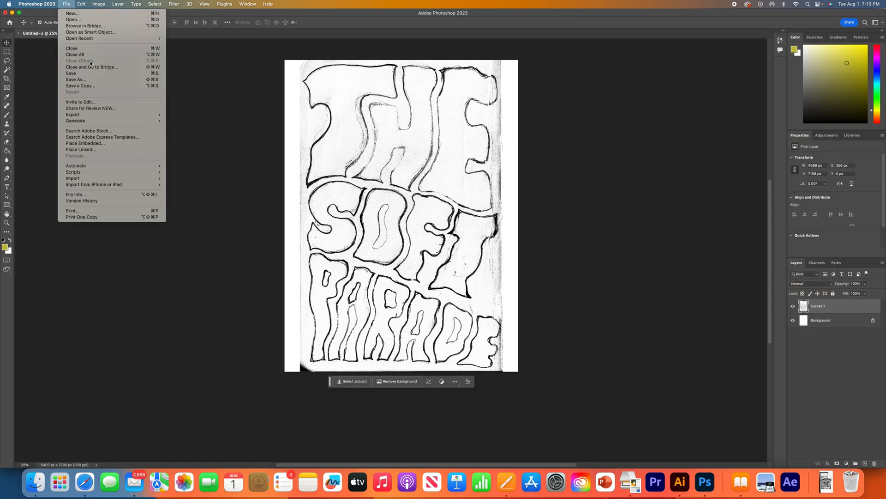
left_click(84, 79)
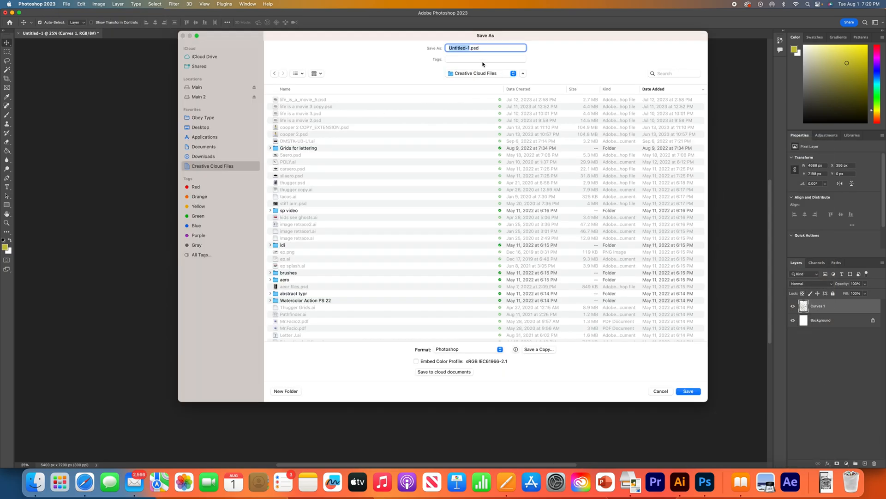
type("The Soft Parade")
left_click(694, 392)
left_click(522, 216)
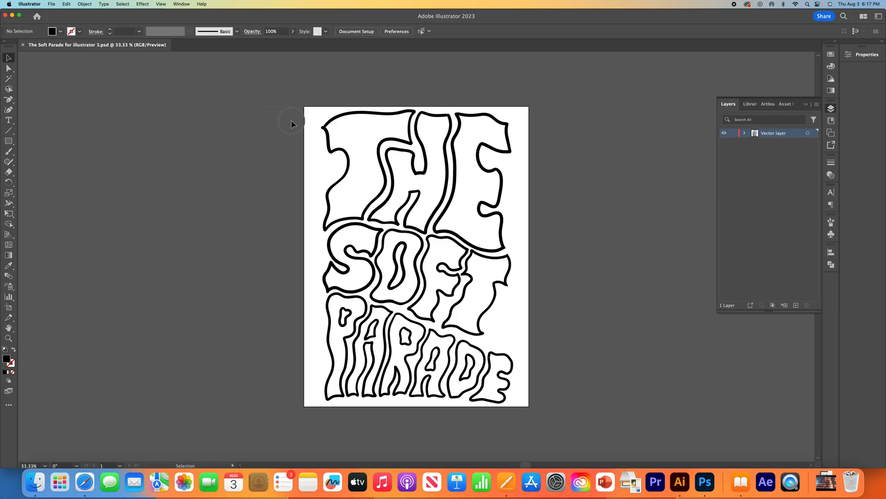
- In Illustrator, select all the vector lettering, activate the Shape Builder tool and unite the outlines with Pathfinder
left_click_drag(291, 123, 560, 406)
key("shift+m")
left_click(84, 4)
left_click(165, 111)
left_click(181, 4)
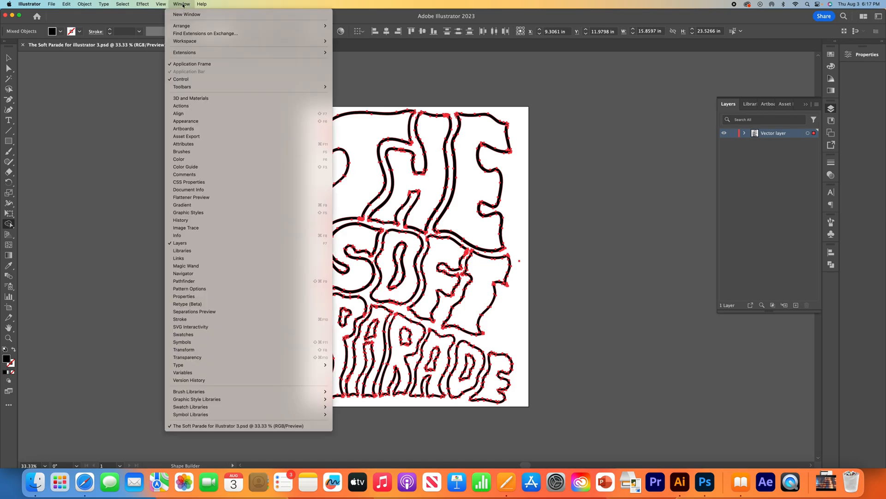
left_click(185, 281)
left_click(725, 272)
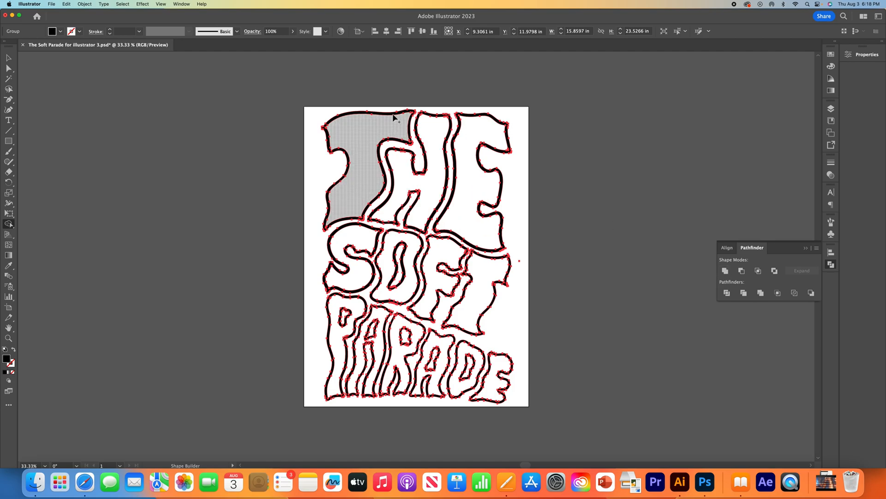
- Fill the outlined letters T, H and E of the word THE solid black with the Shape Builder tool
left_click(390, 131)
left_click(424, 118)
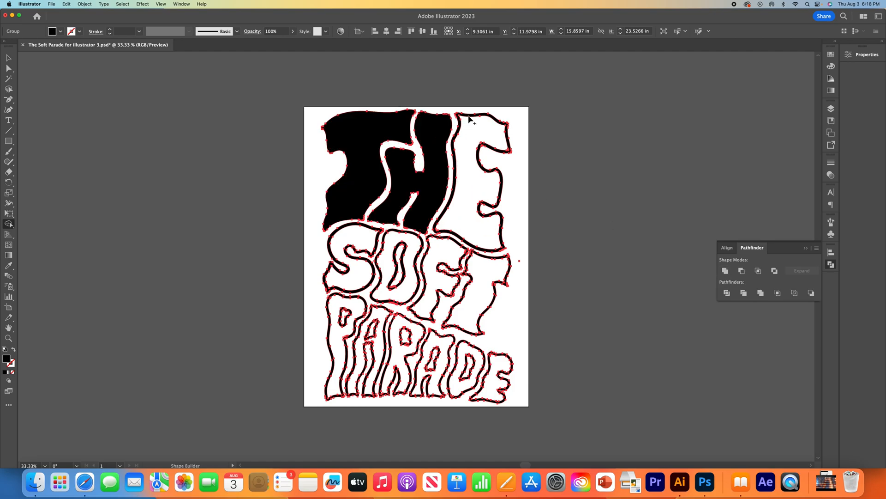
left_click(472, 119)
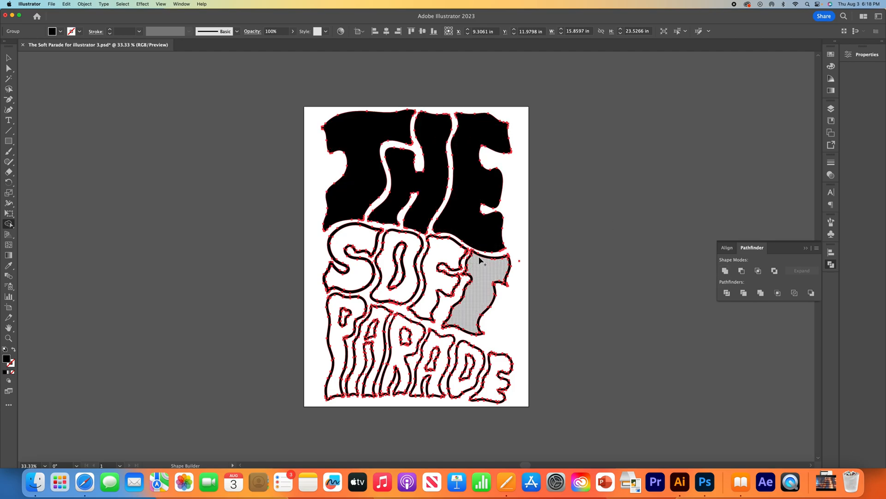
- Fill the letters of SOFT solid black with the Shape Builder tool, leaving the O's counter open
left_click(480, 260)
left_click(436, 249)
left_click(408, 242)
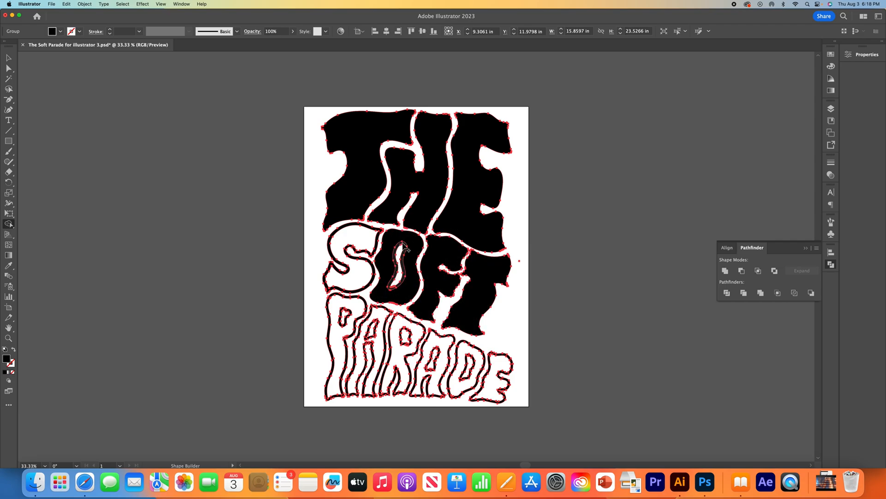
left_click(363, 239)
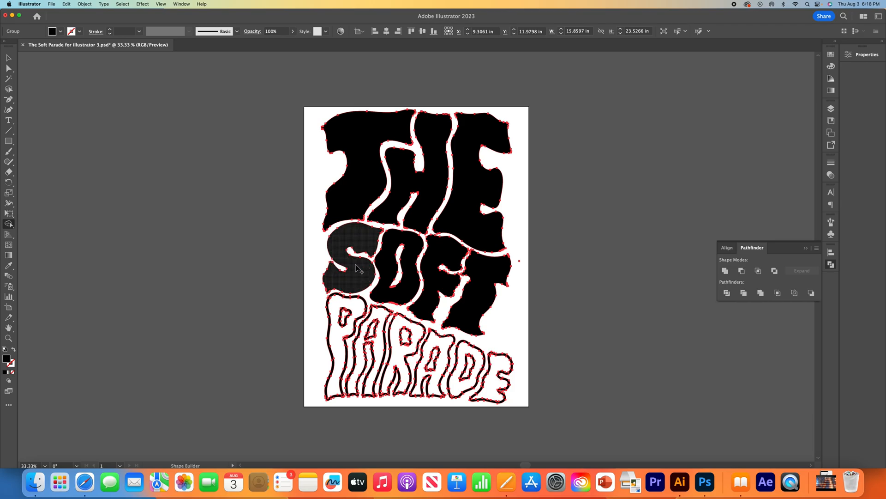
- Fill the first three letters P, A and R of PARADE solid black with the Shape Builder tool, leaving their counters open
left_click(357, 316)
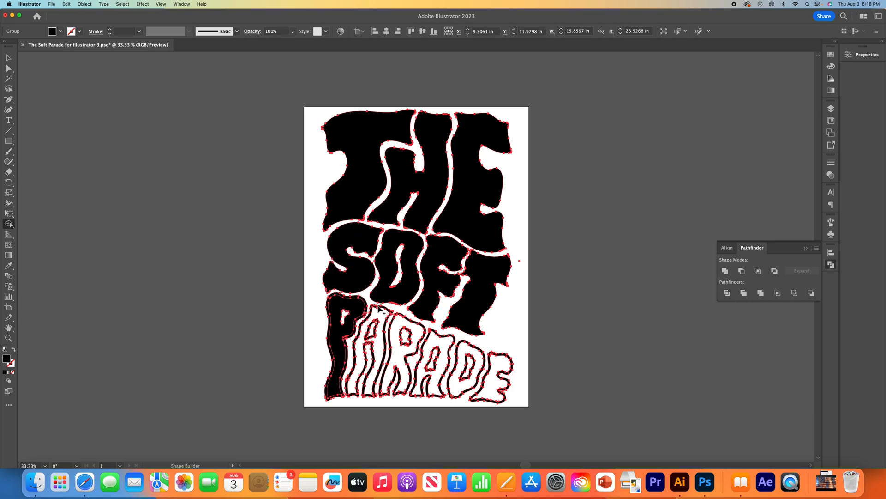
key("super+equal")
key("super+equal")
left_click_drag(370, 333, 379, 172)
left_click_drag(313, 188, 300, 197)
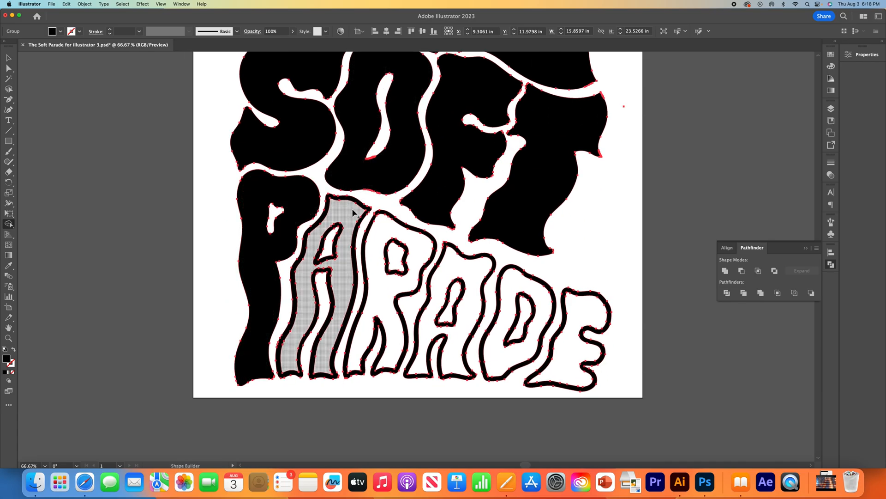
mouse_move(358, 206)
left_mouse_down()
mouse_move(346, 204)
mouse_move(326, 258)
left_mouse_up()
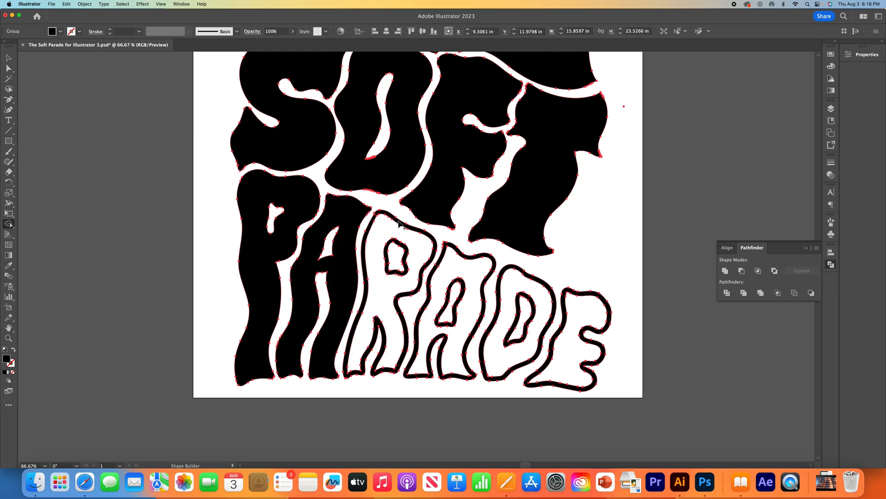
left_click_drag(399, 225, 383, 323)
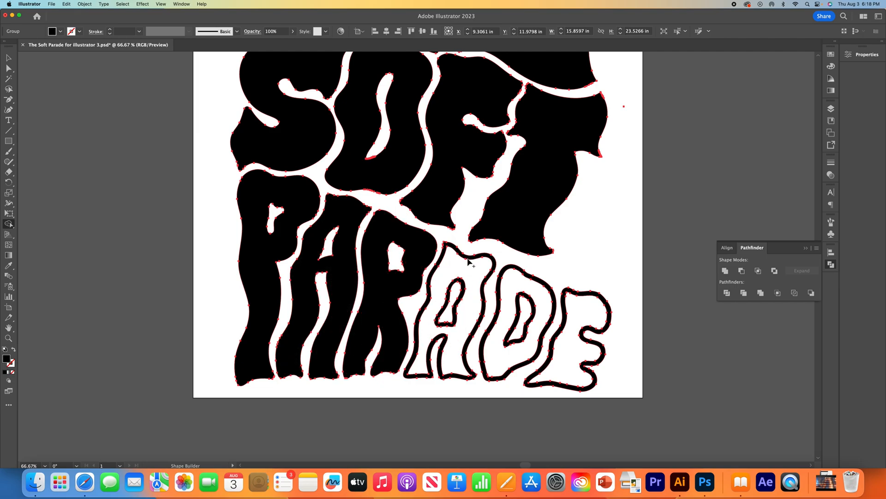
- Fill the last three letters A, D and E of PARADE solid black with the Shape Builder tool, keeping the counters open
left_click_drag(464, 283, 462, 296)
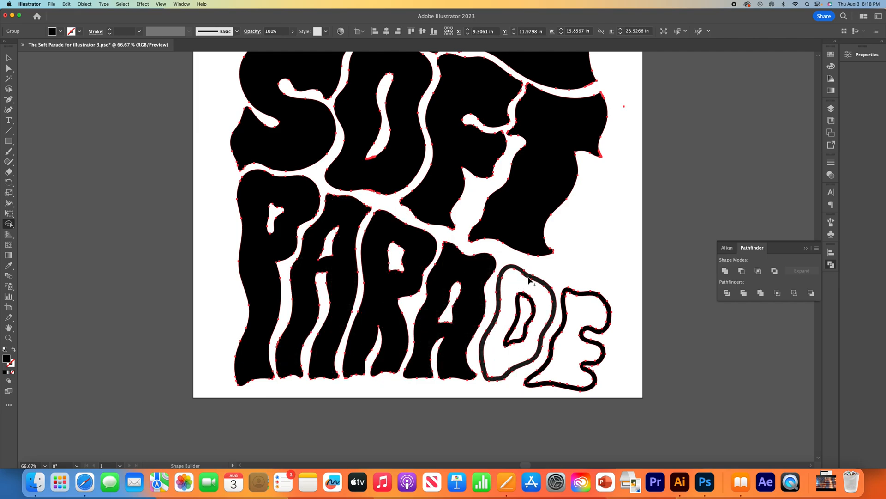
left_click(528, 305)
key("super+z")
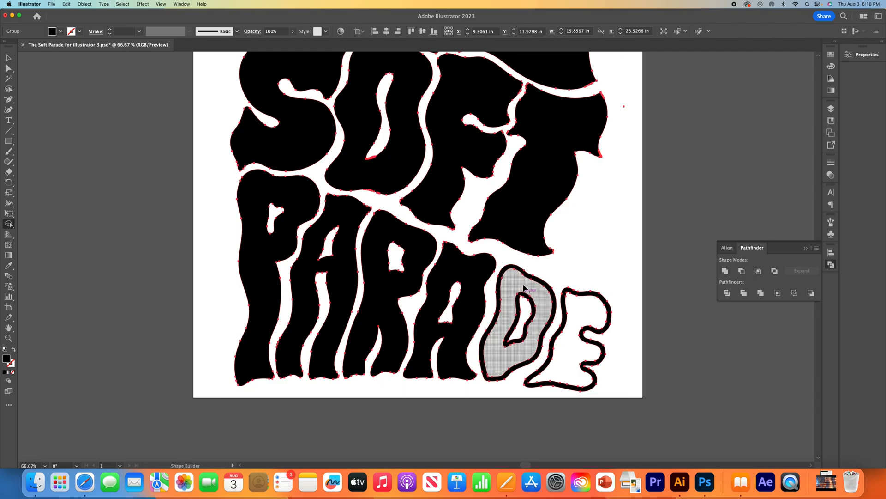
left_click_drag(532, 279, 526, 297)
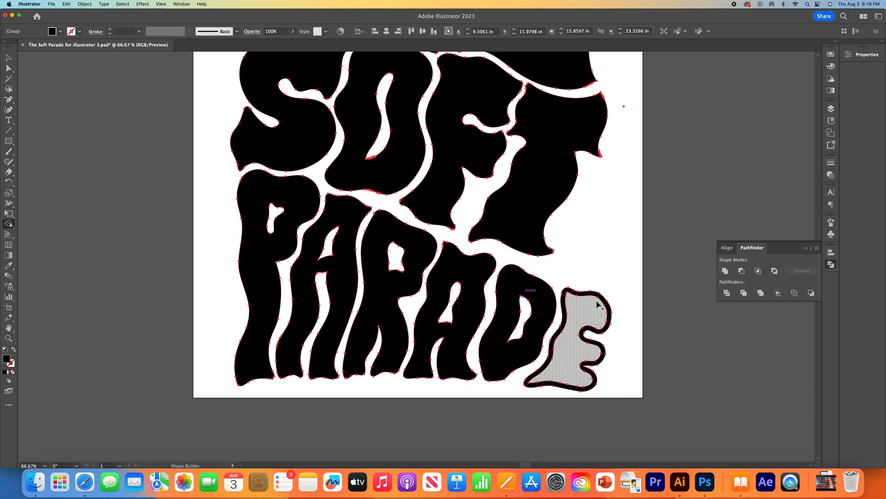
left_click_drag(598, 294, 592, 325)
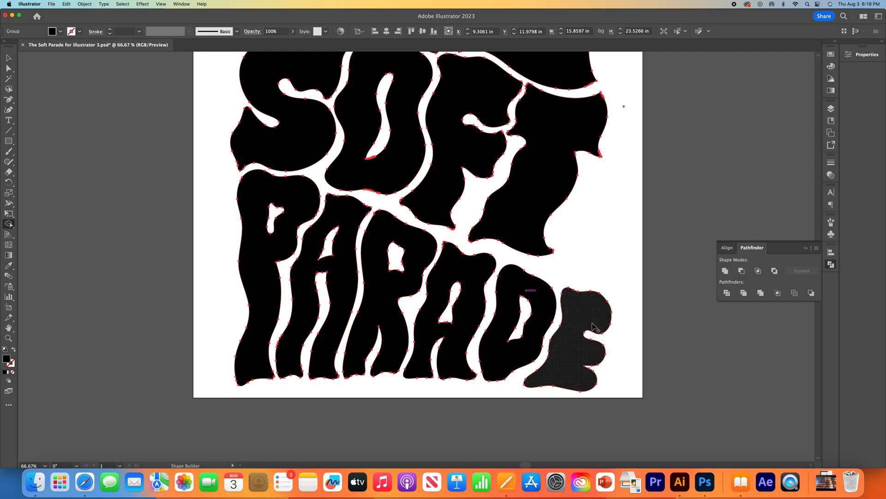
key("v")
key("super+minus")
key("super+minus")
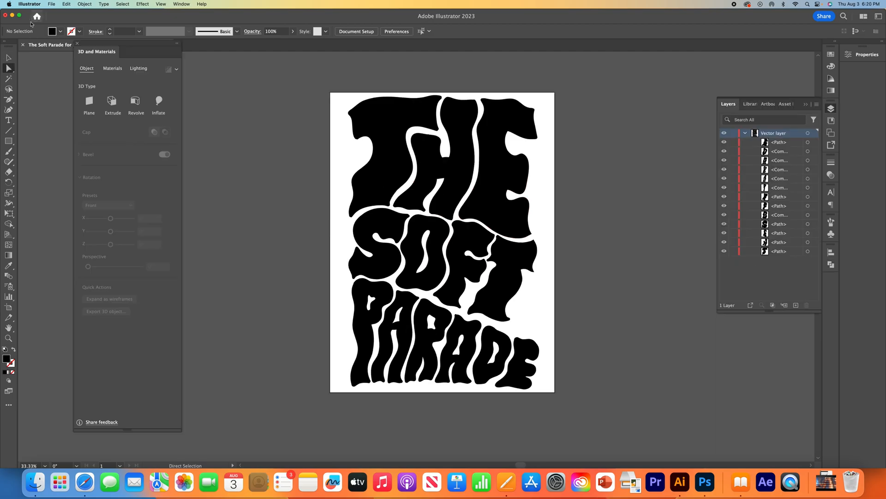
- Scale down the word PARADE beneath SOFT and adjust the position of its letters after the P
left_click(8, 58)
left_click_drag(540, 390, 385, 335)
left_click(557, 346)
left_click_drag(406, 323, 406, 319)
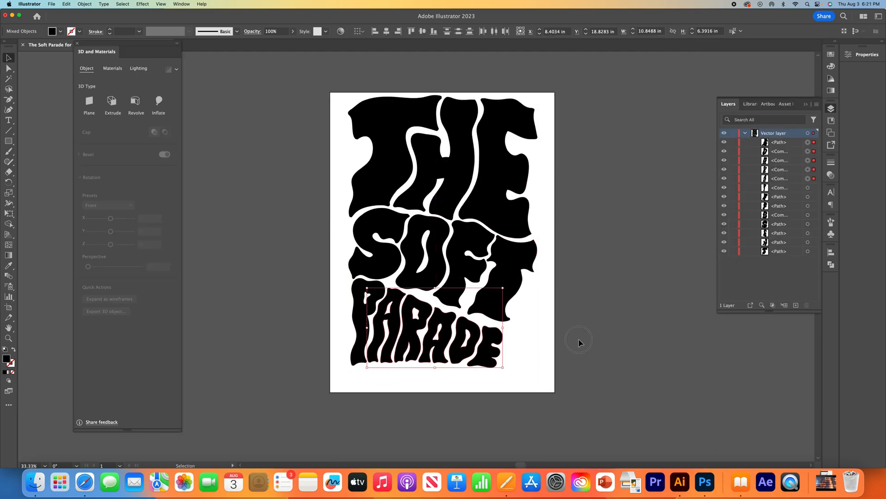
left_click(578, 342)
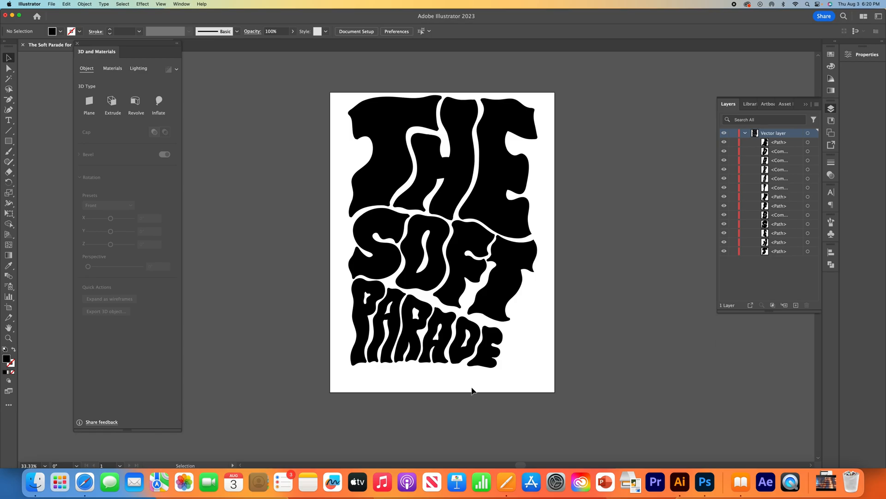
left_click_drag(488, 379, 401, 319)
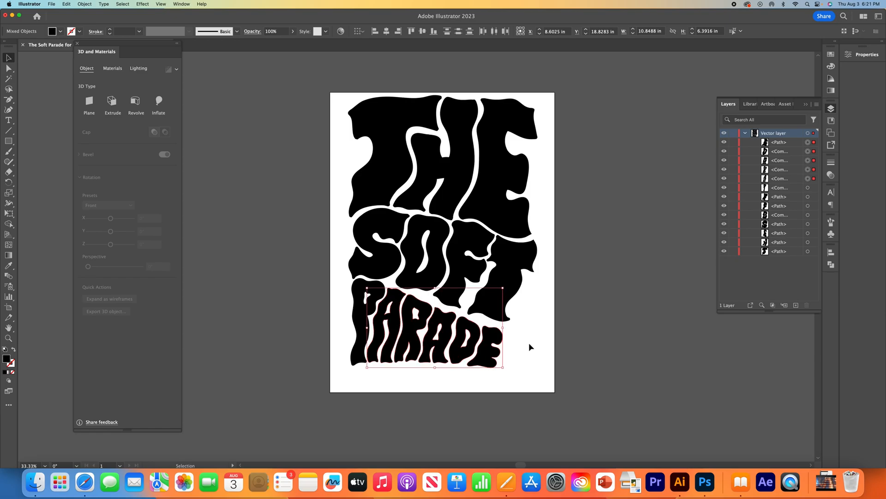
left_click(580, 343)
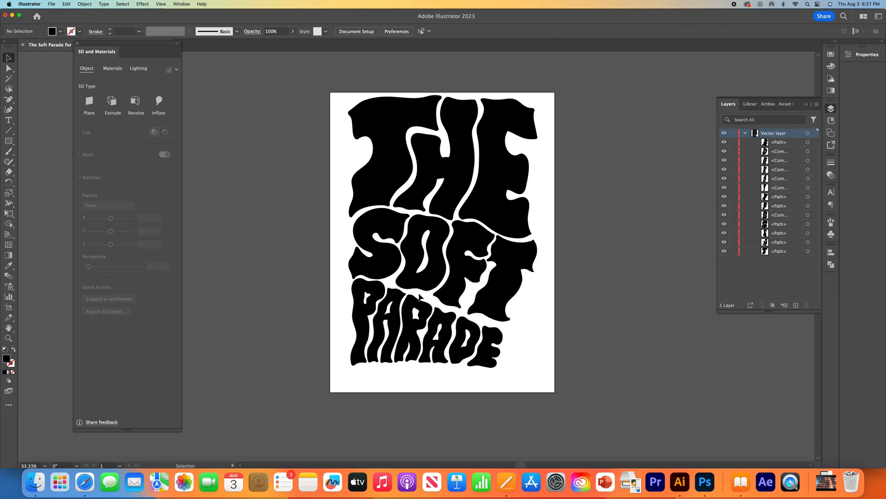
- Simplify the path of the O in SOFT to 15 points
key("z")
left_click_drag(432, 292, 513, 298)
key("a")
left_click(440, 286)
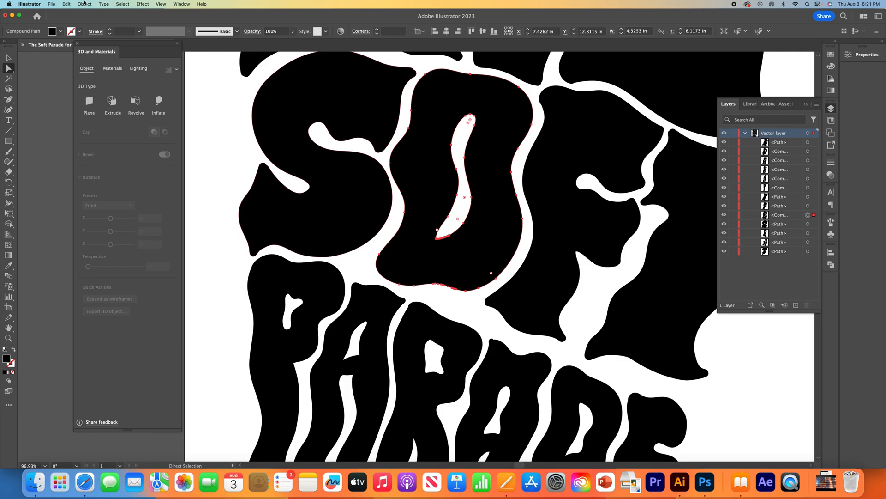
left_click(85, 4)
mouse_move(115, 185)
left_click(166, 231)
left_click_drag(407, 268, 374, 267)
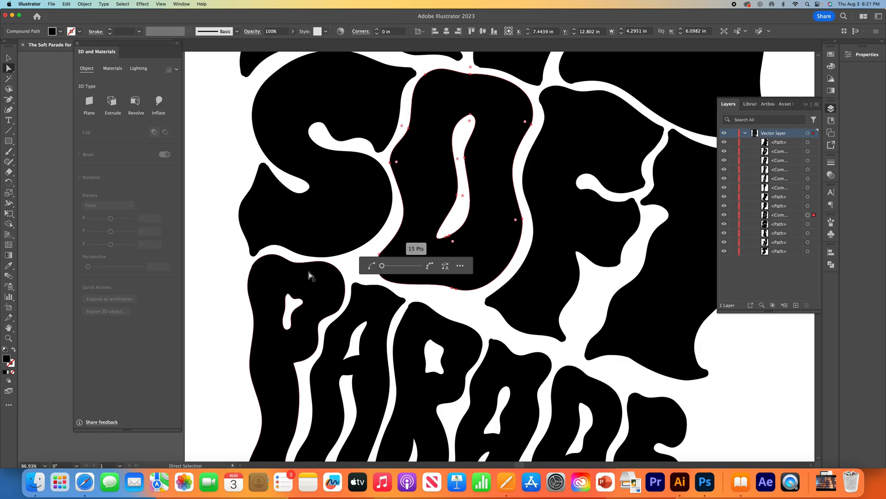
left_click(229, 253)
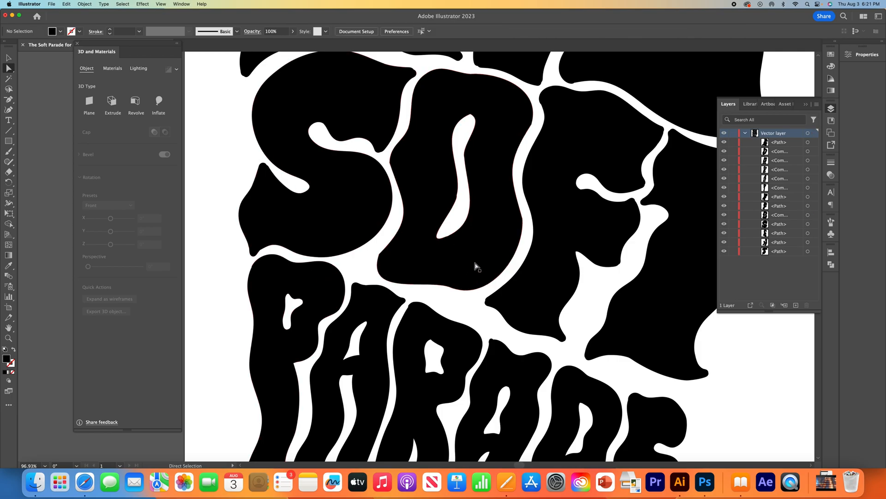
- Round the O's outer contour at its left anchor point to about 0.89 in radius and smooth its upper-right anchor point
left_click(392, 162)
left_click_drag(396, 163, 418, 164)
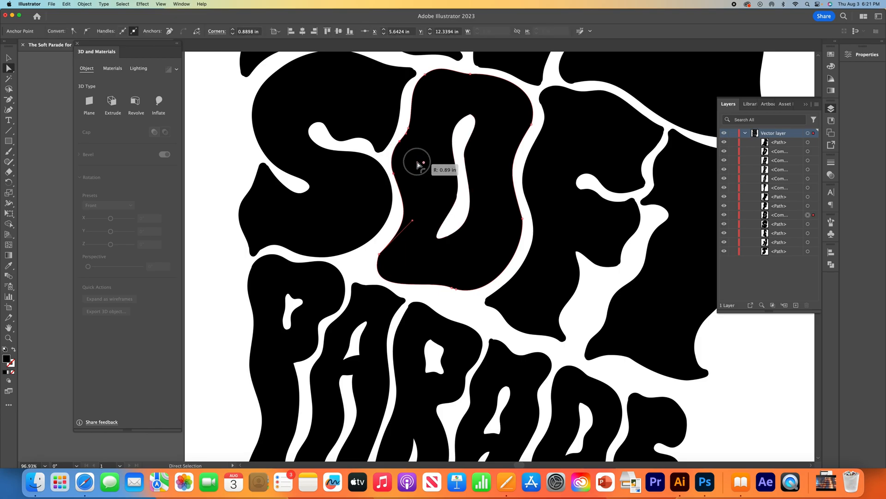
left_click(531, 131)
left_click(531, 129)
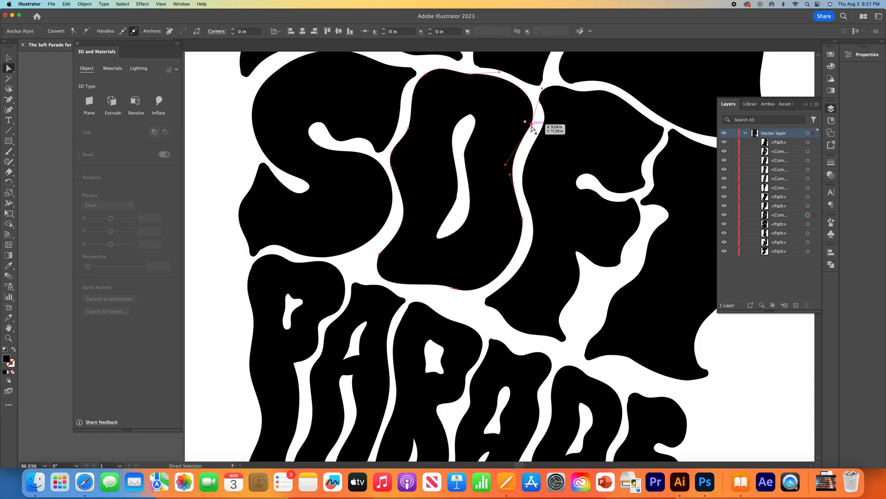
left_click(528, 154)
- Reshape the bottom edge of the O in SOFT by moving its anchor points down toward PARADE
left_click(452, 265)
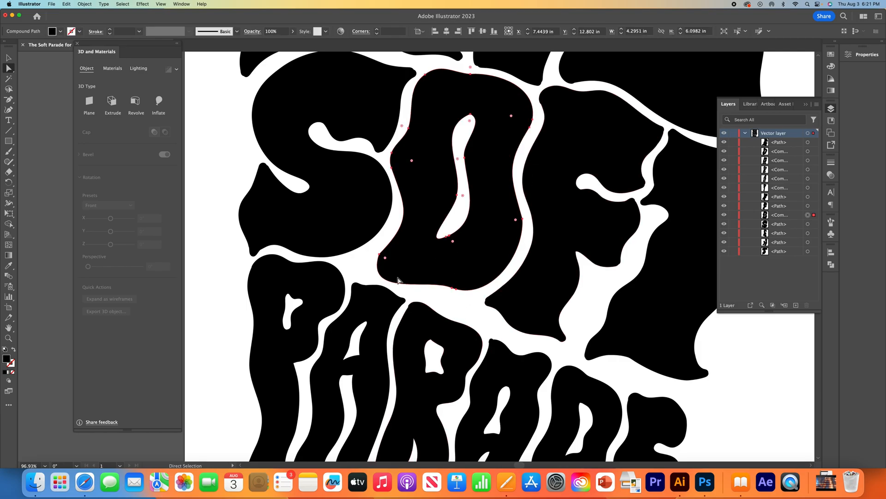
left_click(434, 298)
left_click(456, 289)
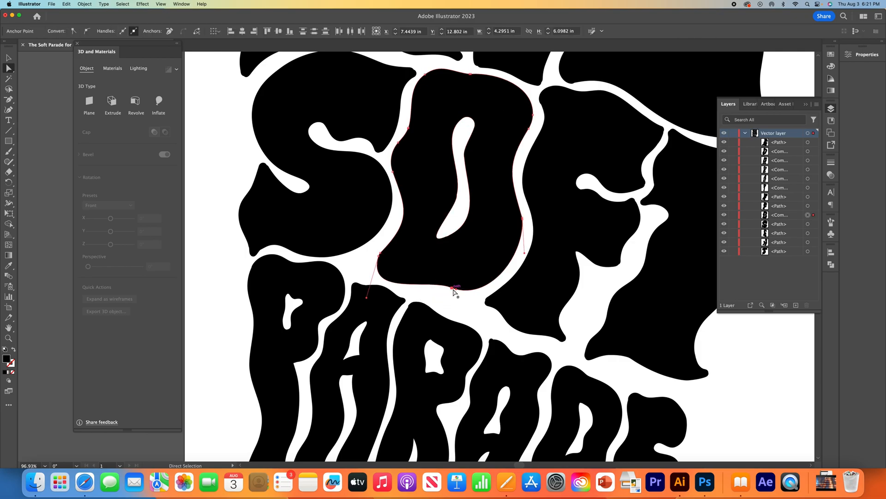
mouse_move(455, 290)
left_mouse_down()
mouse_move(450, 304)
mouse_move(446, 293)
left_mouse_up()
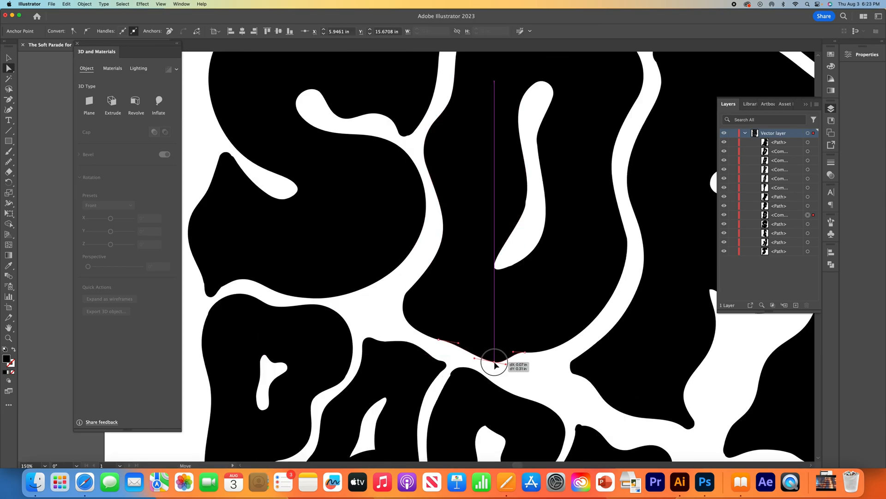
left_click(375, 307)
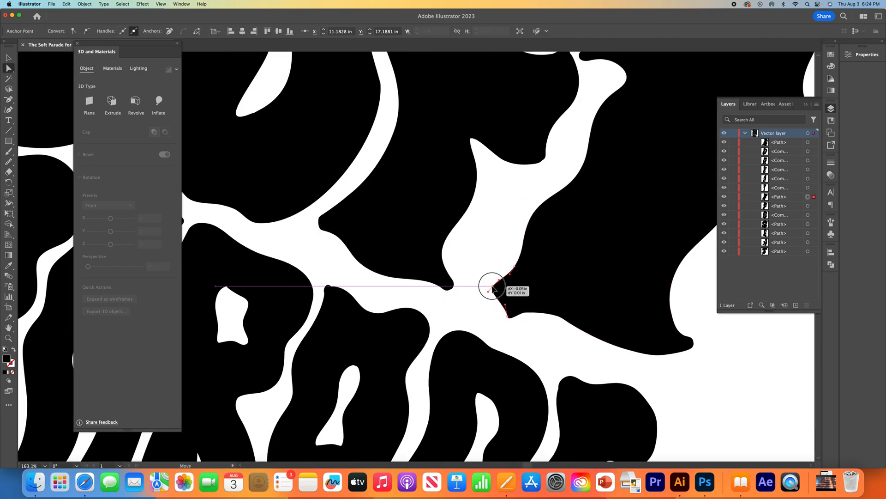
- Reshape the lower edge of the T in SOFT by moving its anchor points down toward PARADE
left_click_drag(559, 323, 522, 348)
left_click(747, 387)
left_click_drag(594, 357, 594, 370)
left_click_drag(647, 364, 657, 377)
left_click(739, 392)
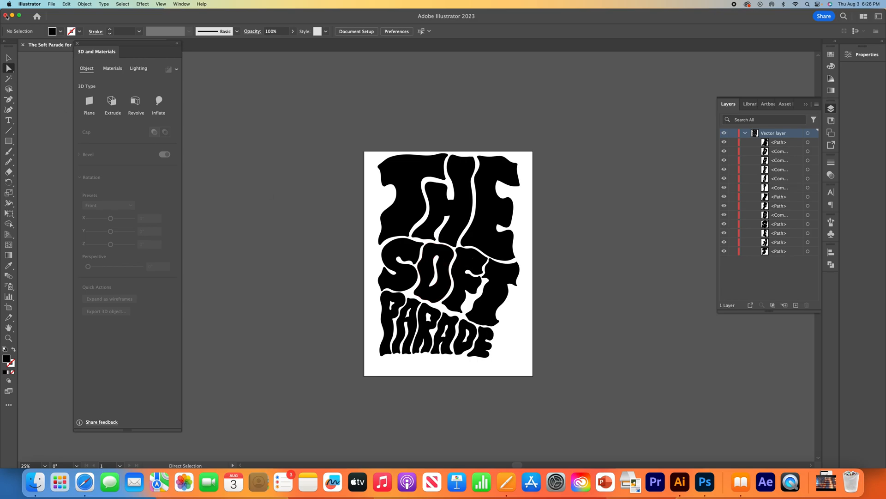
- Place a duplicate of the whole lettering beside the artboard on its left, and select the lettering on the artboard
key("v")
left_click_drag(558, 178, 320, 365)
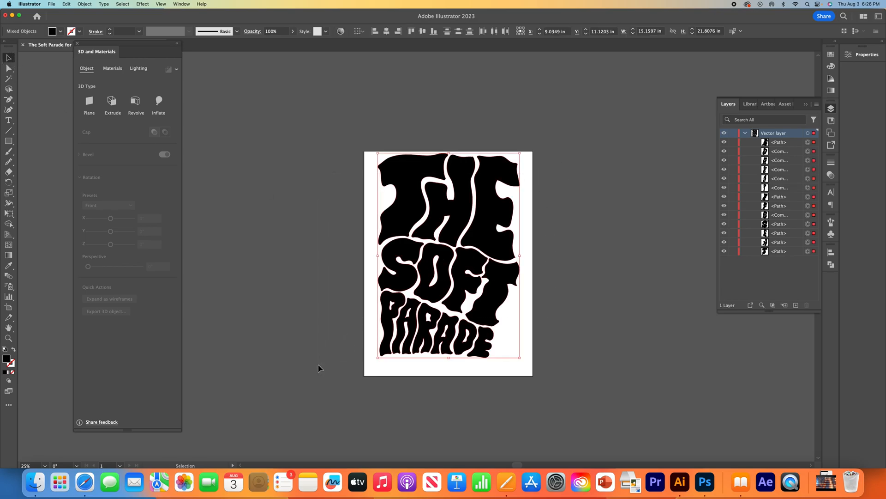
left_click_drag(475, 238, 215, 228)
left_click_drag(356, 138, 522, 353)
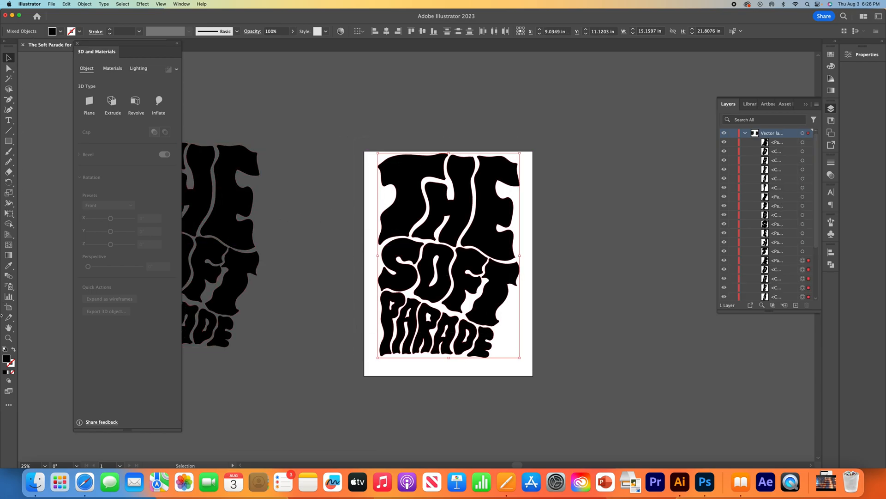
- Change the artboard lettering's fill to olive yellow and move it down slightly to centre it vertically on the artboard
double_click(8, 361)
left_click_drag(408, 230, 437, 198)
left_click_drag(452, 298, 454, 283)
left_click_drag(436, 255, 422, 202)
left_click(530, 191)
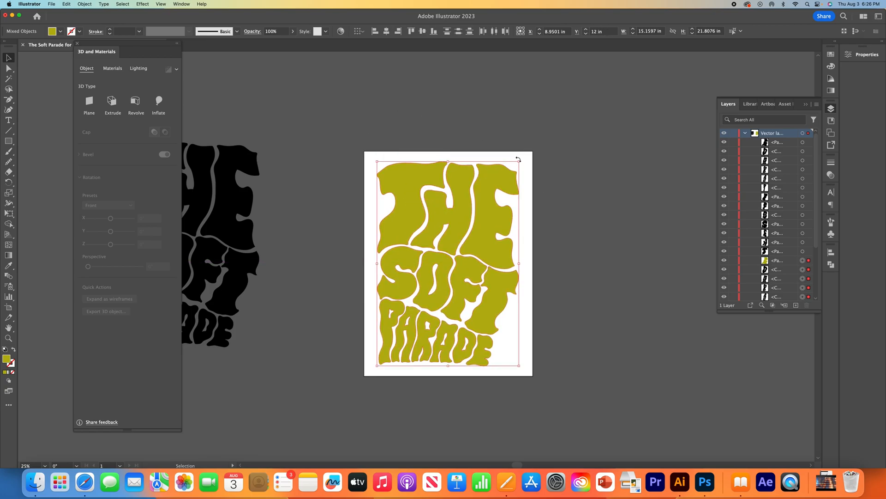
- Try to rotate the yellow lettering slightly counterclockwise
left_click_drag(522, 159, 519, 155)
left_click(609, 216)
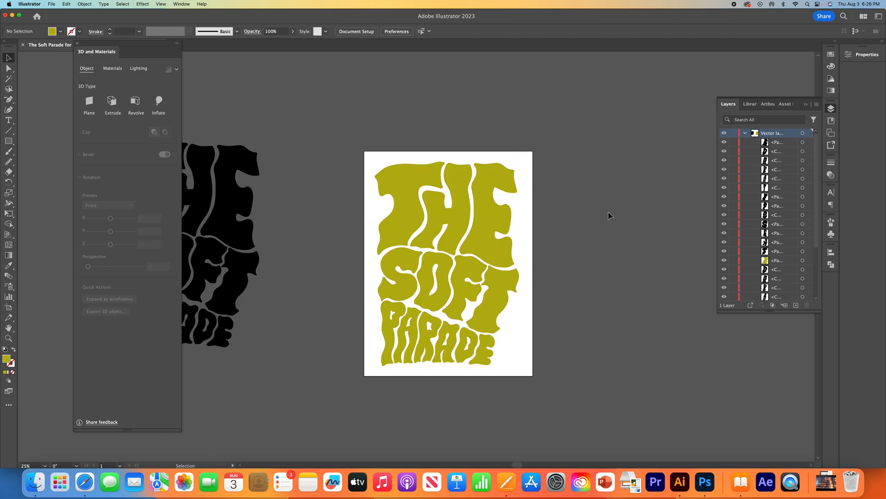
key("a")
key("super+a")
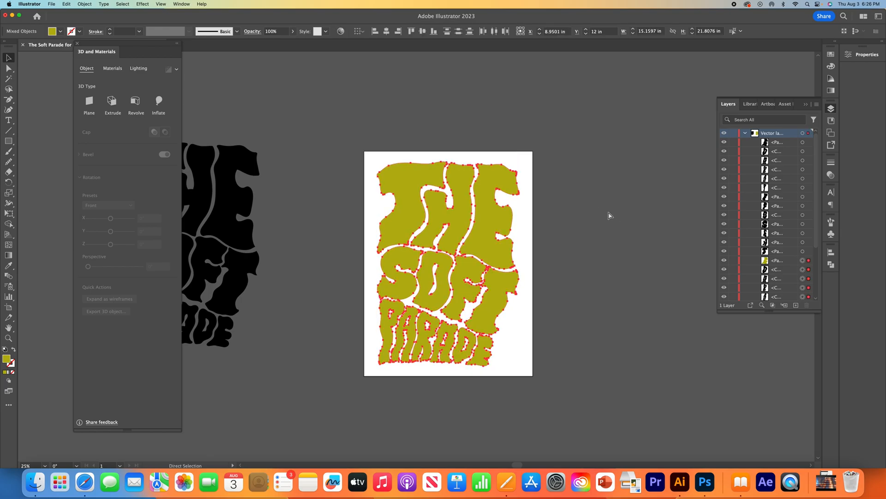
- Rotate the whole yellow lettering slightly counterclockwise on the artboard and deselect it
key("v")
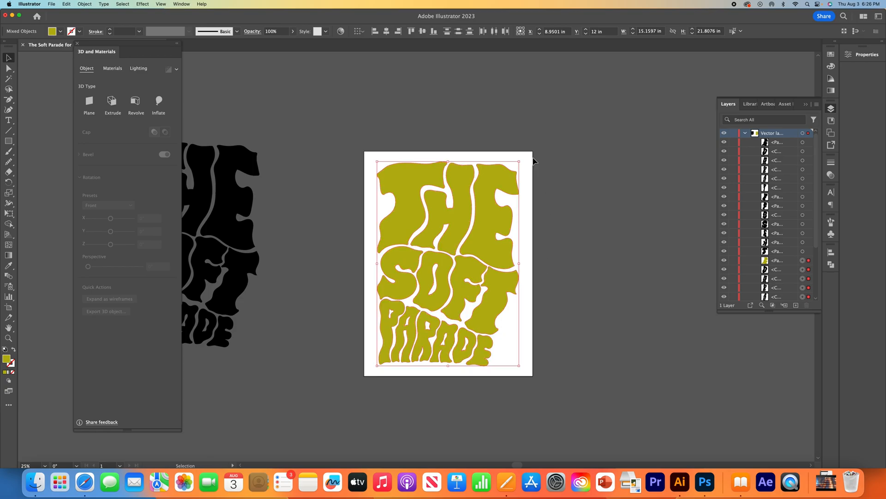
left_click_drag(522, 158, 515, 151)
left_click(581, 280)
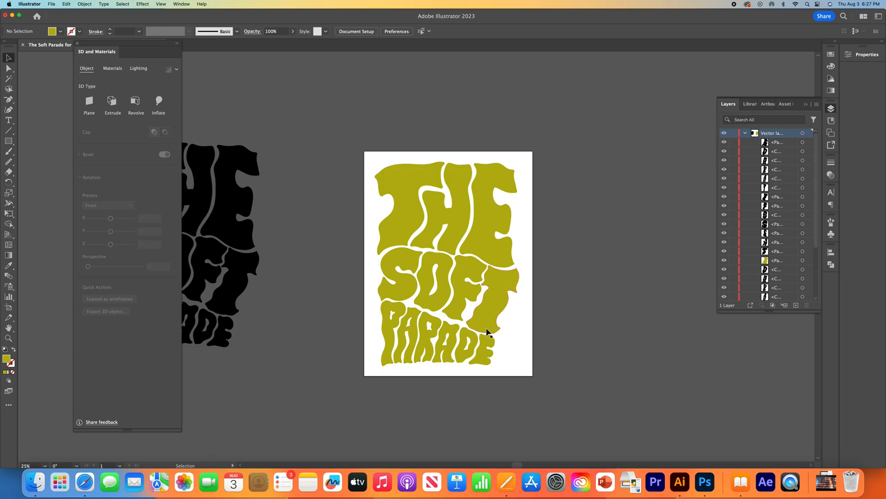
- Apply the 3D Inflate effect to the whole yellow lettering with a depth of 27.7778 in
left_click_drag(548, 168, 382, 336)
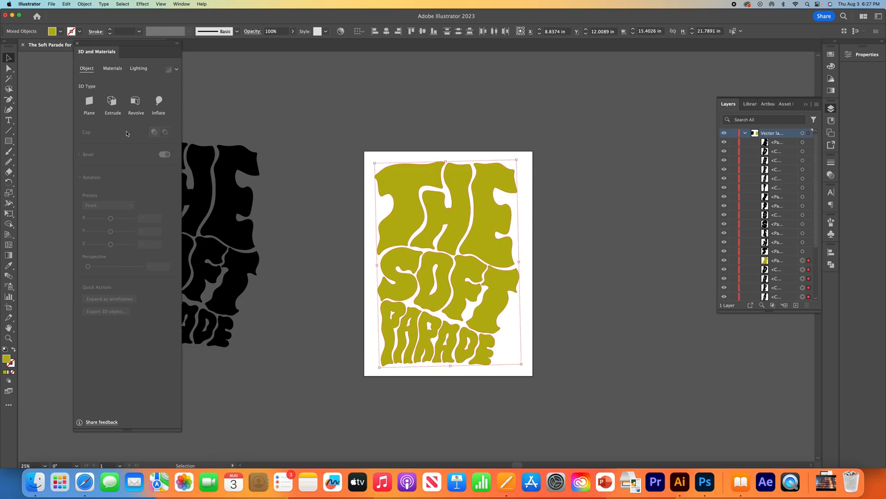
left_click(159, 102)
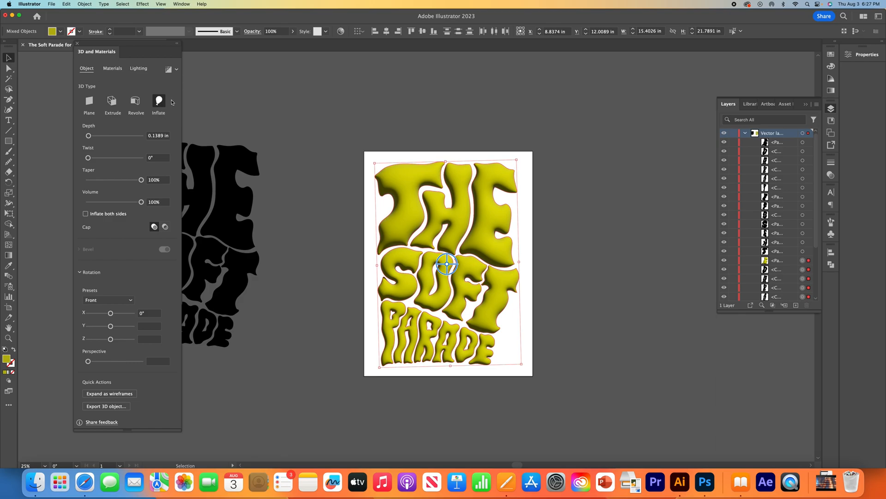
left_click(139, 135)
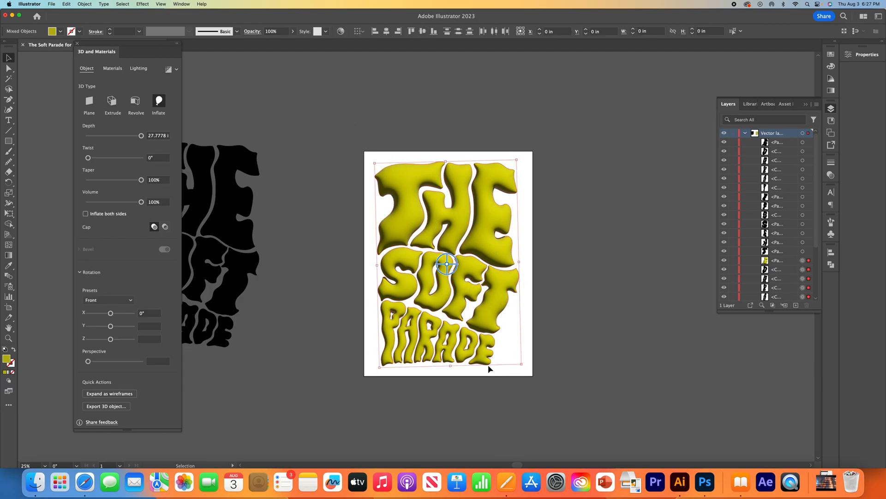
- Turn on ray tracing at High quality and render the inflated lettering
left_click(176, 69)
left_click(164, 102)
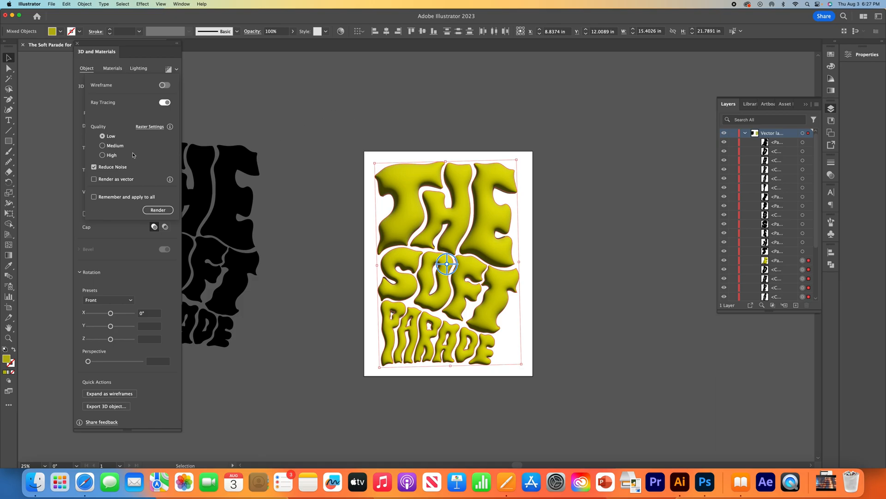
left_click(109, 158)
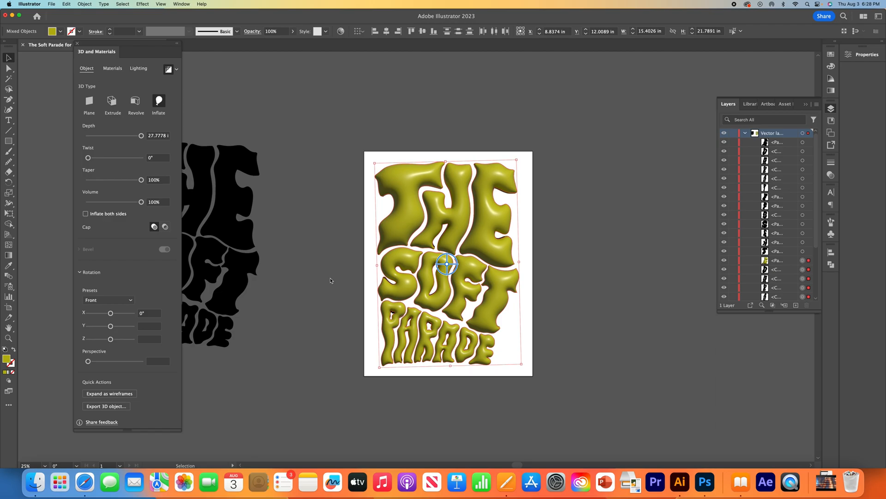
- Recolor the whole inflated lettering solid black (000000) and deselect it
left_click(330, 280)
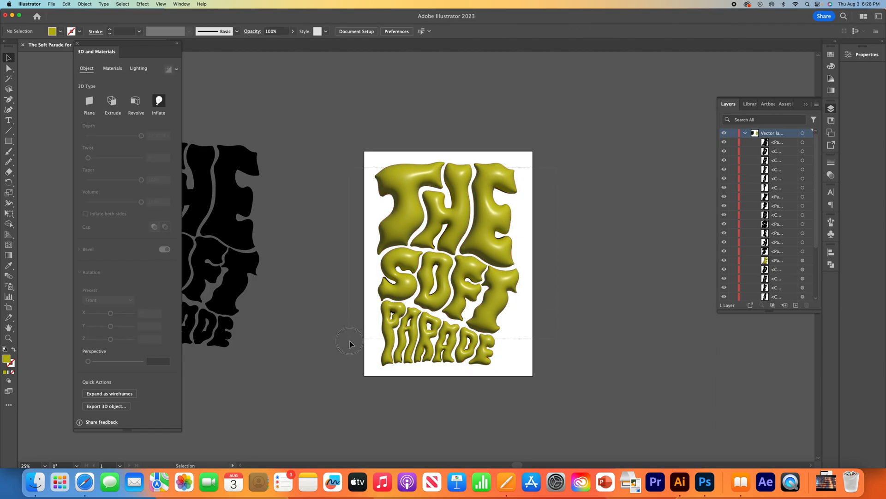
left_click(347, 355)
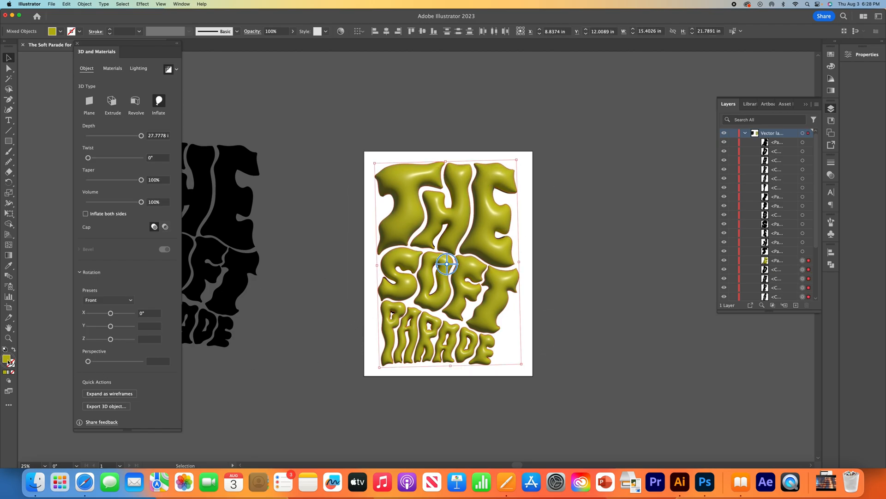
double_click(6, 358)
left_click_drag(346, 286, 287, 318)
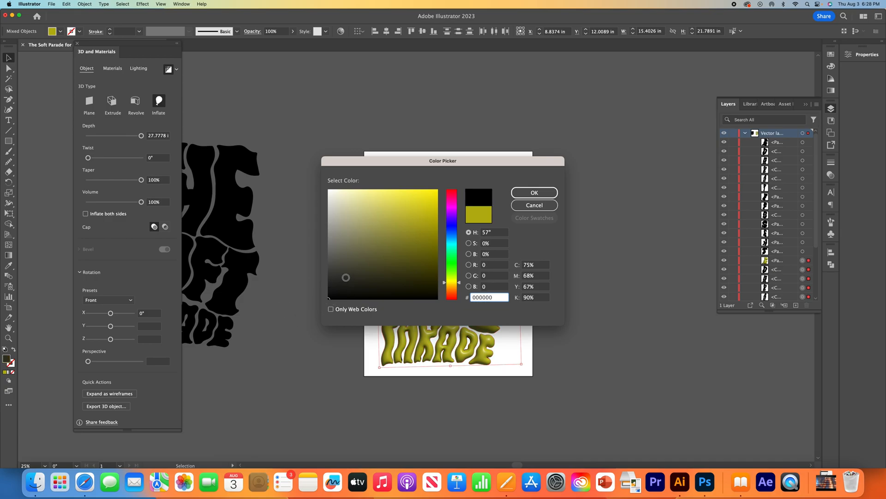
left_click_drag(531, 161, 326, 152)
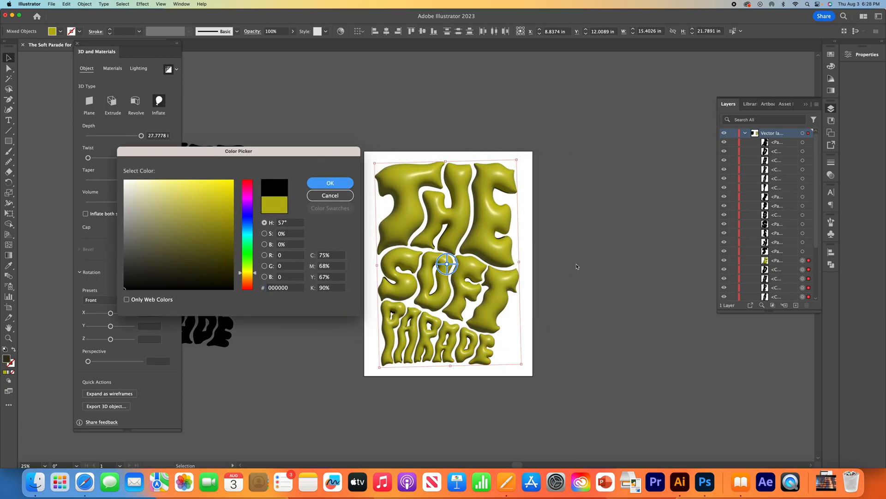
key("Return")
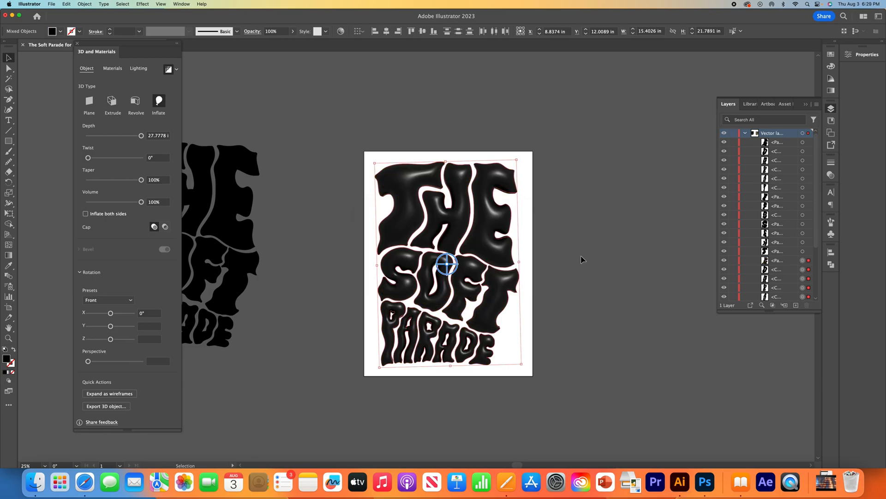
left_click(582, 258)
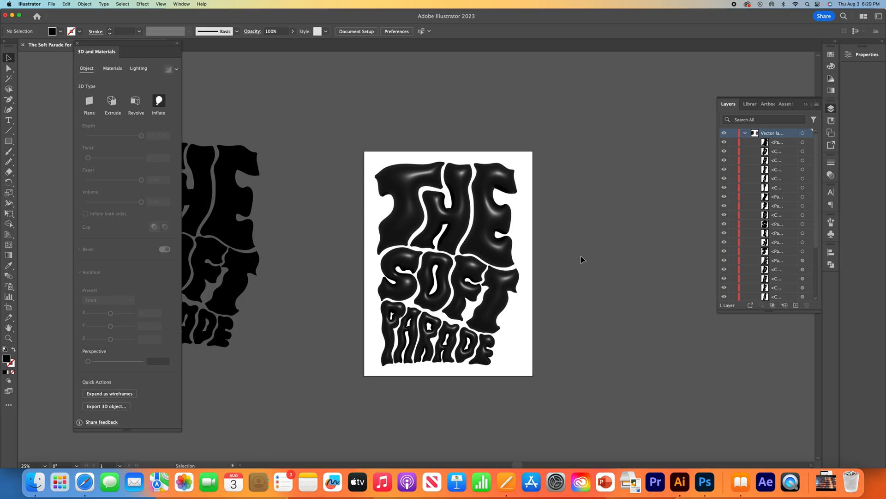
- Select the whole inflated lettering and shift its 3D light toward the center of the lighting sphere
left_click_drag(525, 197, 369, 353)
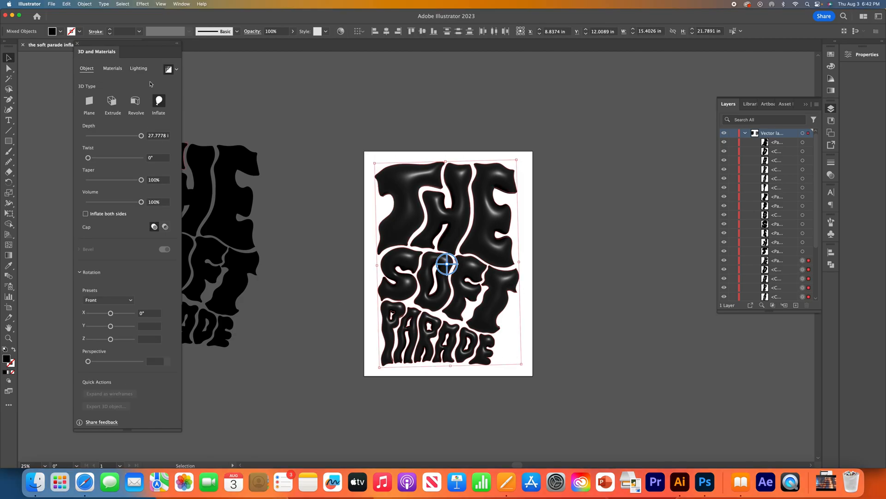
left_click(138, 68)
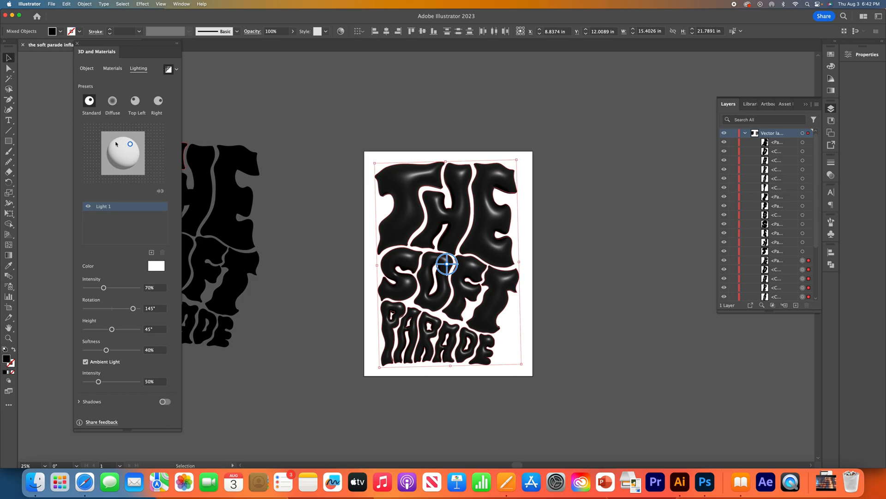
mouse_move(129, 145)
left_mouse_down()
mouse_move(114, 143)
mouse_move(121, 153)
left_mouse_up()
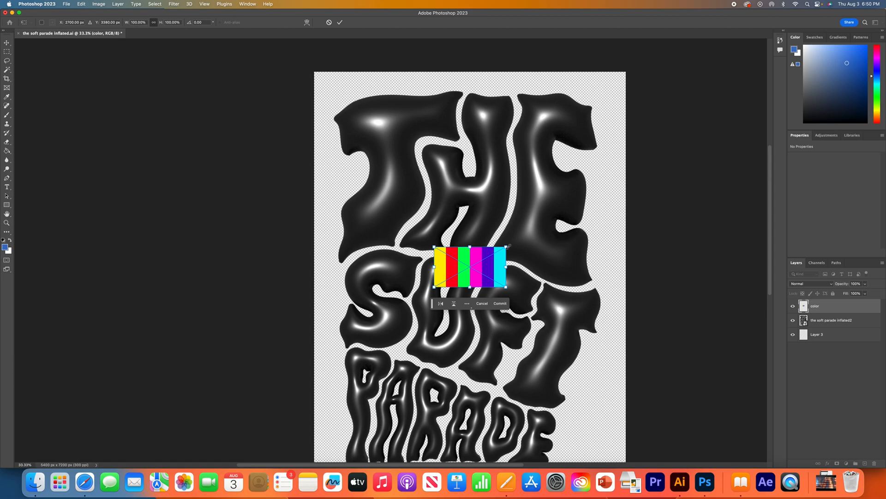
- In Photoshop, enlarge the placed color-bar image to about 289% and position it over the middle of the lettering
left_click_drag(509, 246, 644, 174)
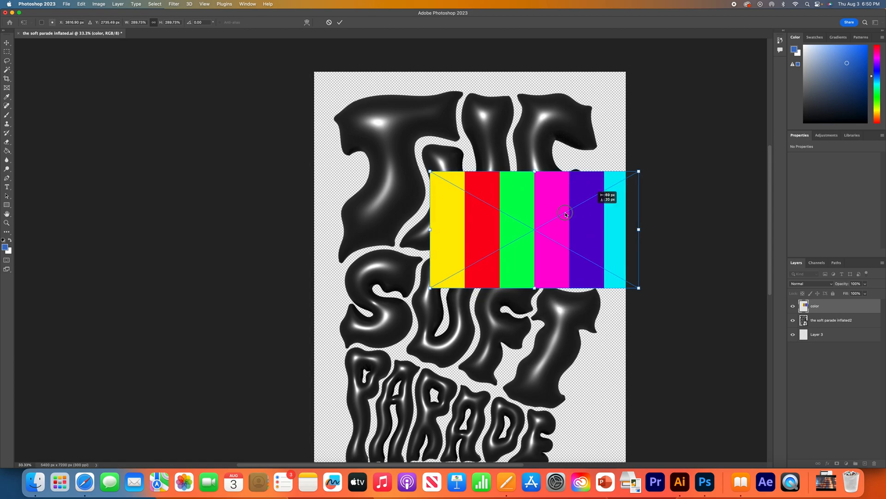
left_click_drag(607, 198, 533, 212)
key("b")
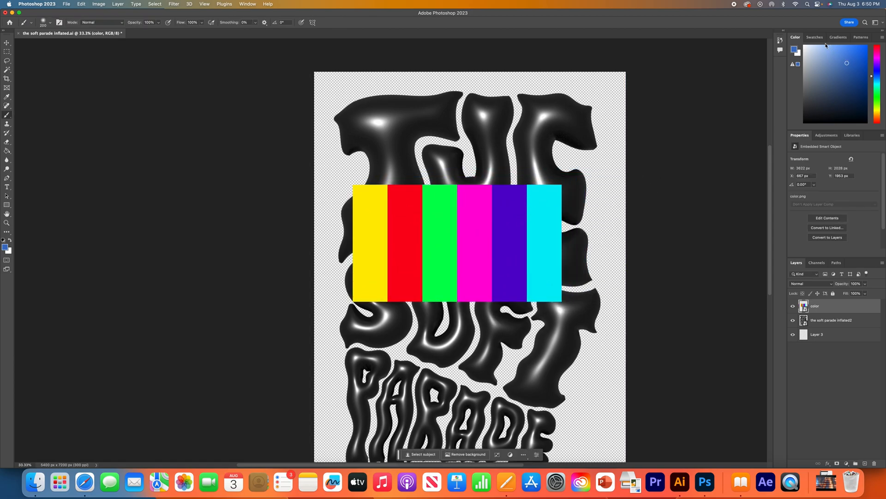
- Detach the Swatches palette, place it beside the artwork and lengthen it to list more swatches
left_click(821, 39)
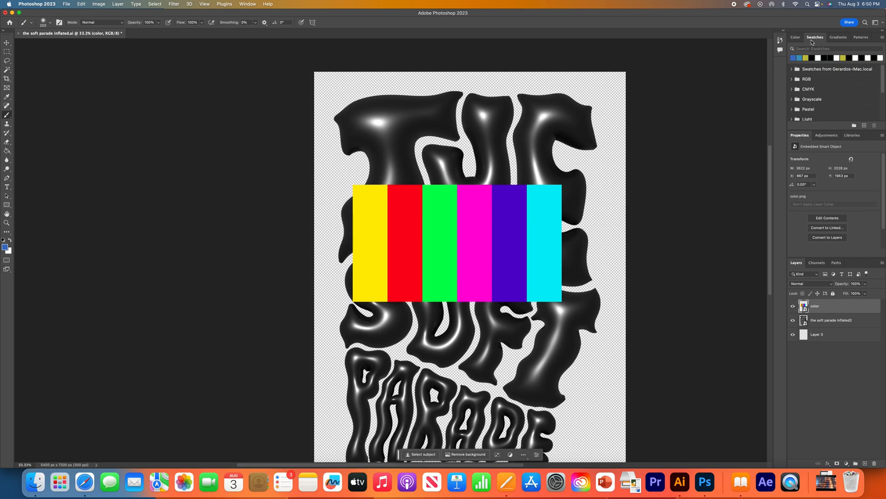
left_click_drag(815, 38, 187, 61)
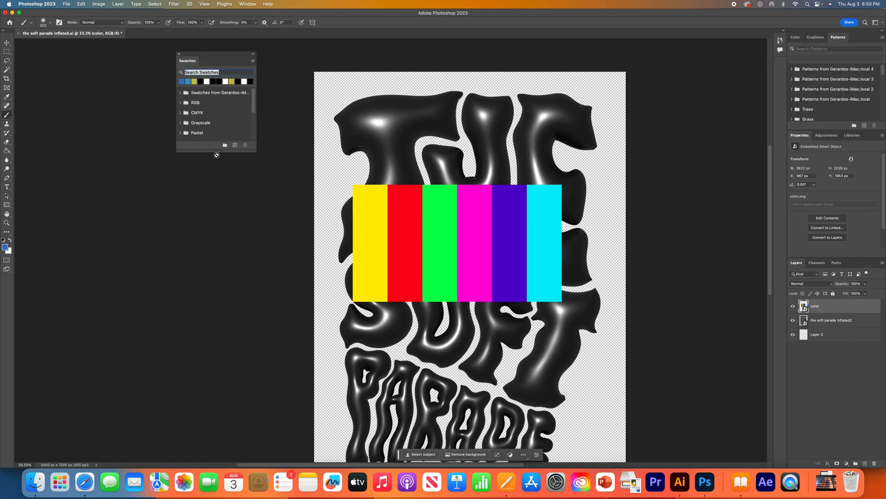
left_click_drag(217, 152, 207, 282)
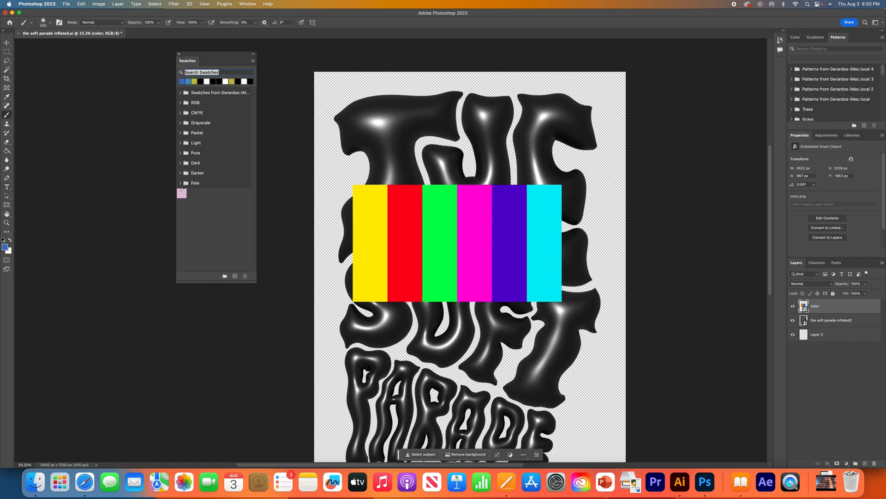
- Sample the yellow bar and save it as a new color swatch named Swatch 1
left_click(182, 191)
key("i")
left_click(360, 223)
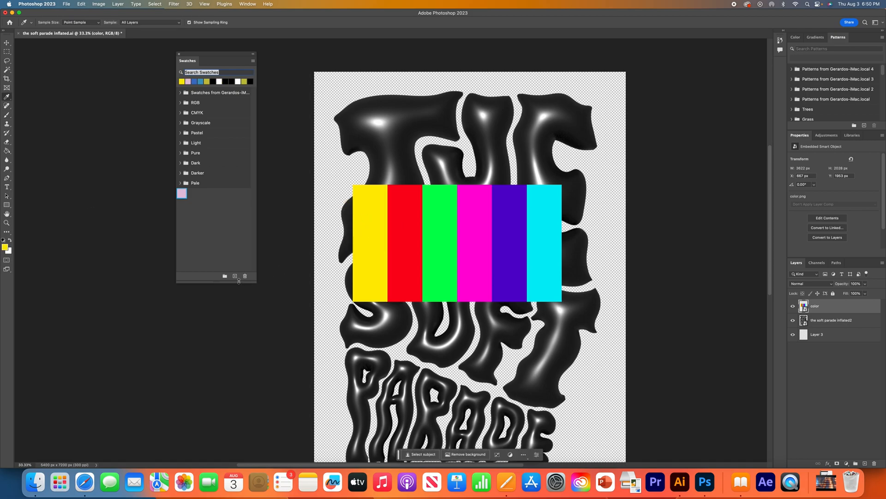
left_click(235, 275)
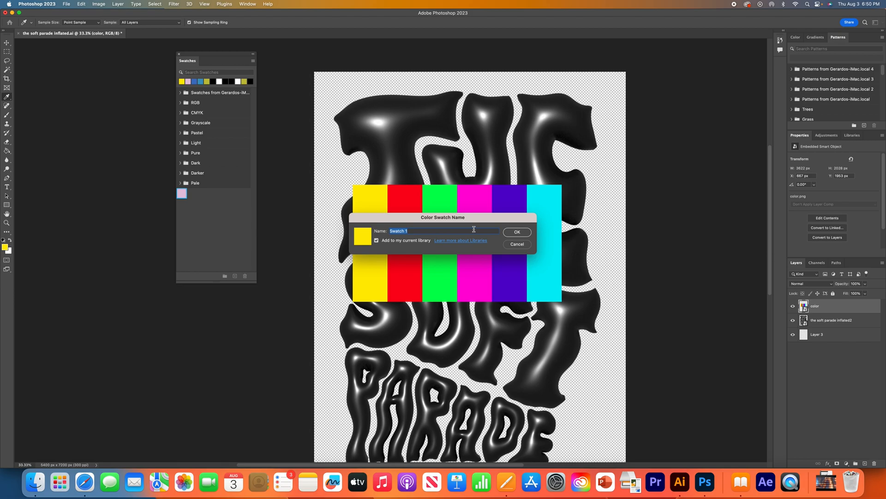
left_click(515, 232)
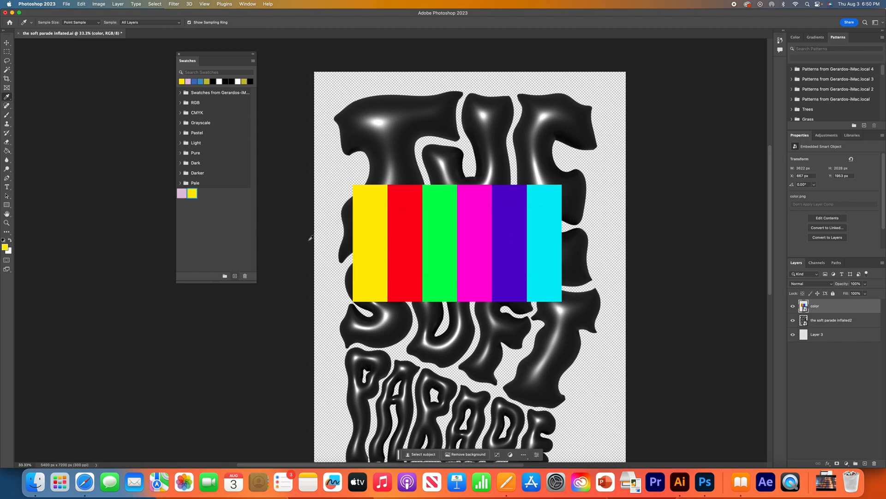
- Delete the pale pink swatch from the saved swatches
left_click(182, 192)
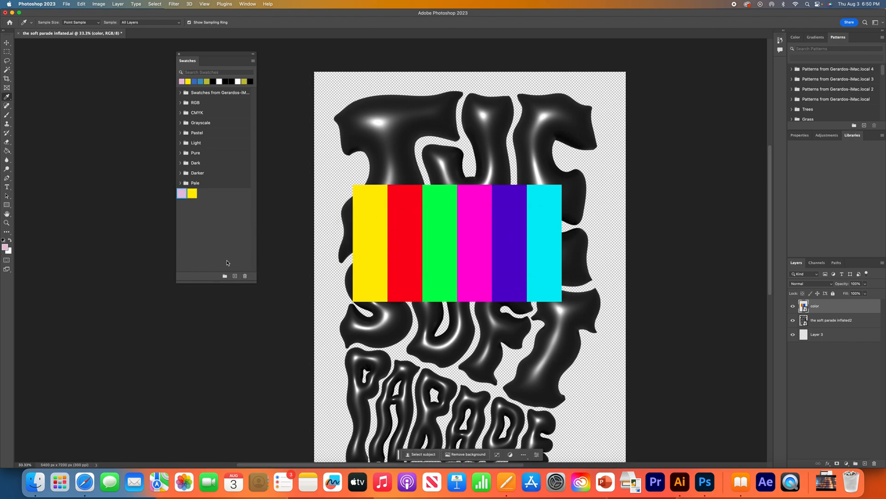
left_click(244, 276)
key("Return")
- Sample the red, green and magenta bars in turn and save each as a new swatch
left_click(409, 218)
left_click(235, 275)
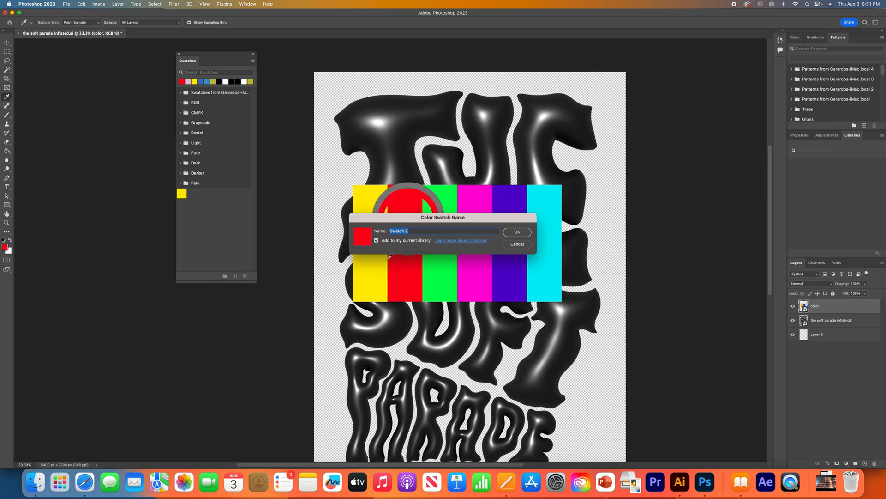
left_click(517, 232)
left_click(445, 251)
left_click(234, 276)
left_click(508, 232)
left_click(479, 236)
left_click(235, 276)
left_click(507, 233)
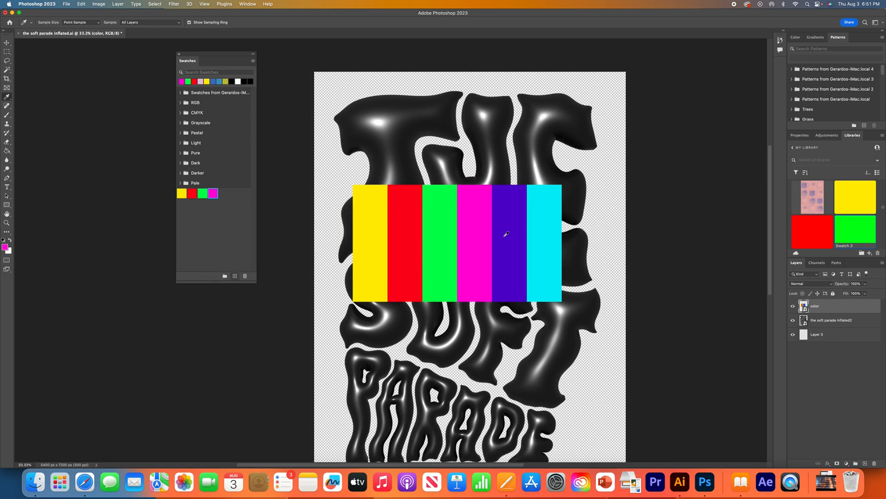
- Sample the indigo and cyan bars and save each as a new swatch
left_click(509, 237)
left_click(235, 276)
left_click(508, 232)
left_click(545, 236)
left_click(235, 276)
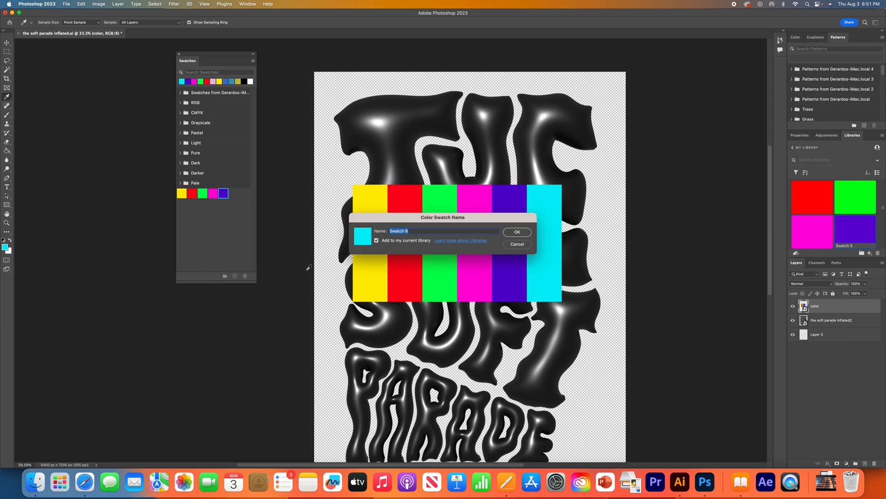
left_click(510, 232)
- Hide the color-bar layer and paint yellow and red strokes along the T's crossbar on a new layer
left_click(792, 306)
key("b")
key("super+shift+alt+n")
left_click(184, 193)
left_click_drag(410, 112, 383, 112)
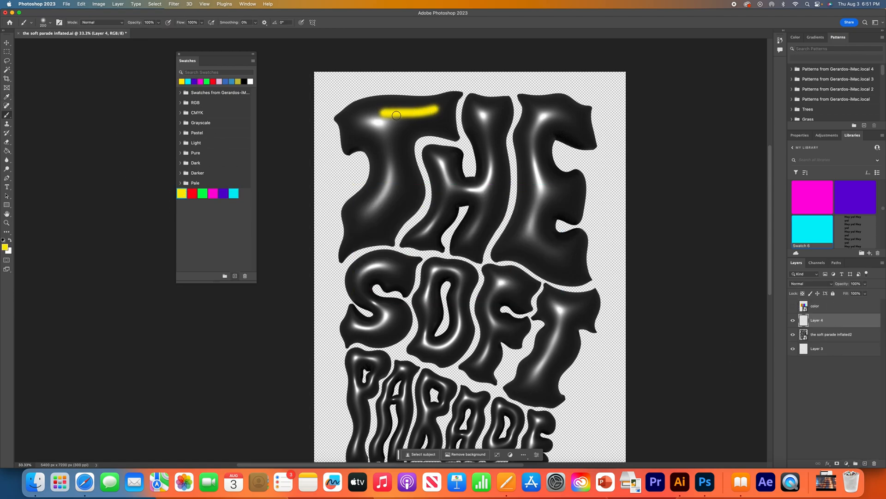
left_click(192, 193)
mouse_move(436, 112)
left_mouse_down()
mouse_move(394, 120)
mouse_move(394, 147)
left_mouse_up()
left_click(202, 193)
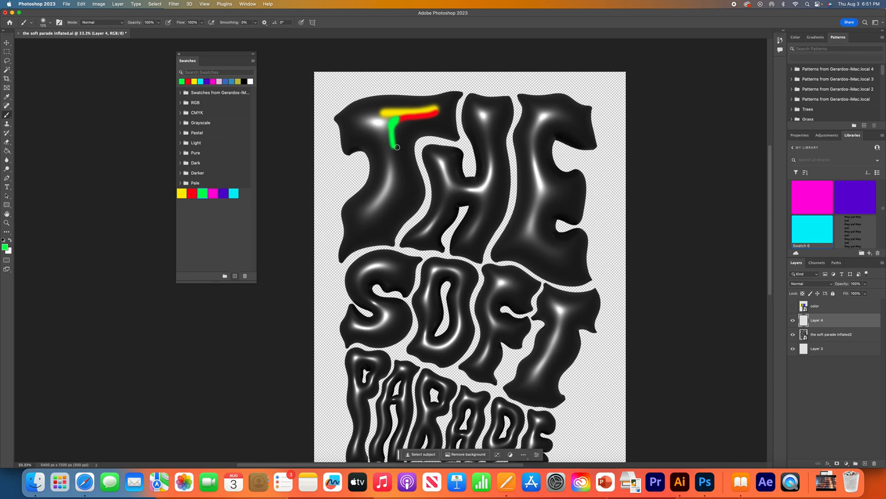
key("super+z")
key("super+z")
scroll(397, 184, "up", 3)
key("bracketleft")
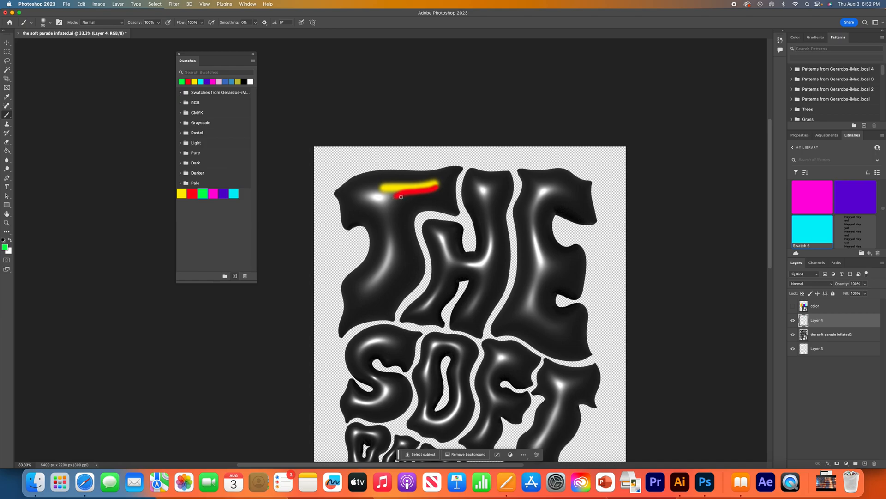
key("super+1")
mouse_move(667, 175)
left_mouse_down()
mouse_move(635, 204)
mouse_move(631, 241)
left_mouse_up()
key("super+z")
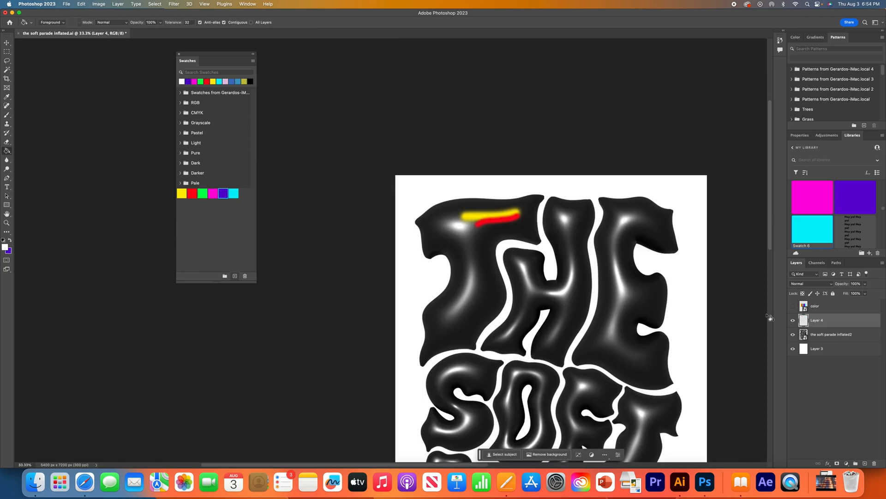
- Paint indigo and cyan strokes down the T's stem and a magenta spot over its upper-left highlight
key("b")
key("x")
mouse_move(475, 222)
left_mouse_down()
mouse_move(477, 285)
mouse_move(448, 319)
left_mouse_up()
left_click(233, 193)
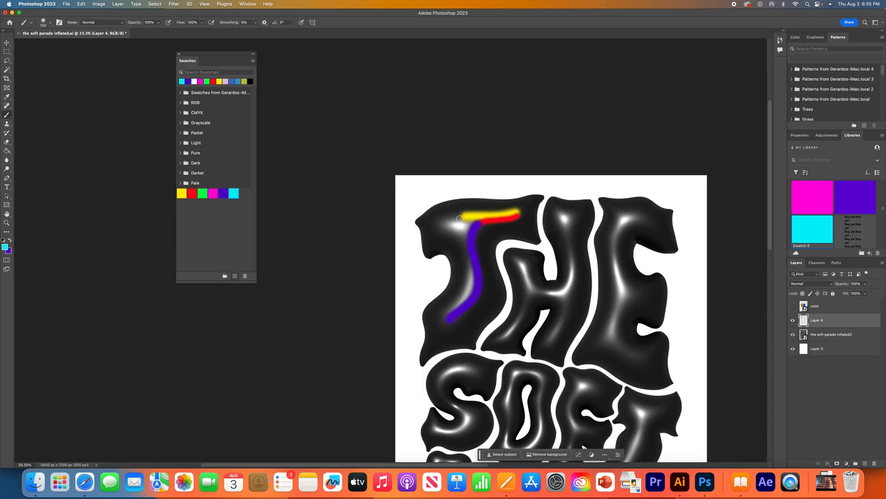
mouse_move(465, 224)
left_mouse_down()
mouse_move(470, 267)
mouse_move(442, 320)
left_mouse_up()
left_click(213, 193)
mouse_move(465, 224)
left_mouse_down()
mouse_move(439, 226)
mouse_move(450, 231)
left_mouse_up()
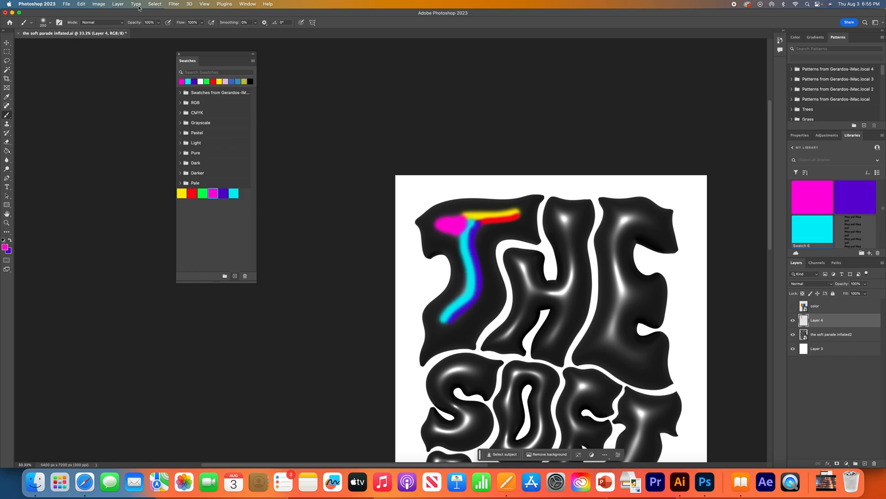
- Apply a Gaussian Blur with a radius of about 167 pixels to the painted color layer
left_click(174, 4)
mouse_move(185, 93)
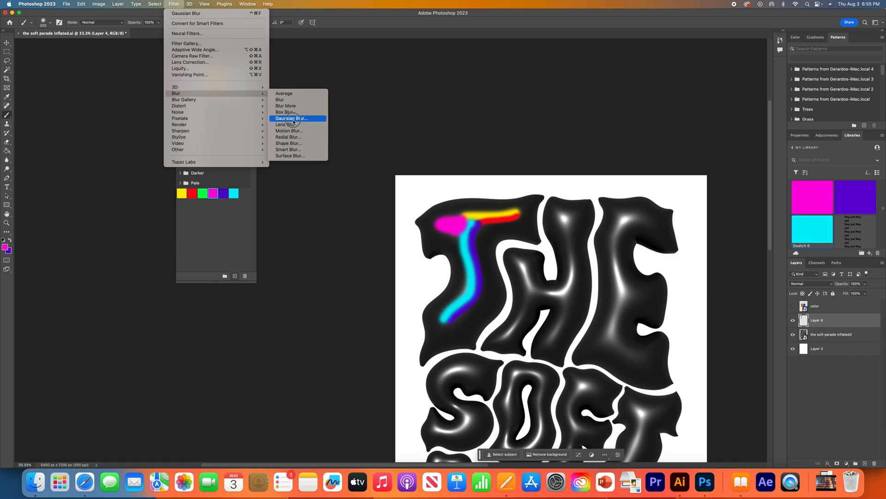
left_click(294, 118)
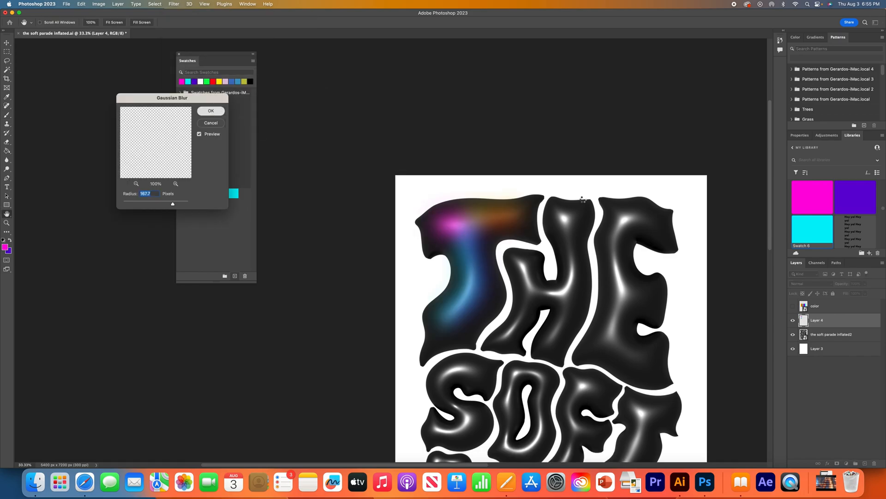
left_click(212, 112)
- Set the blurred color layer's blend mode to Screen and add a layer mask to it
key("v")
key("alt+shift+b")
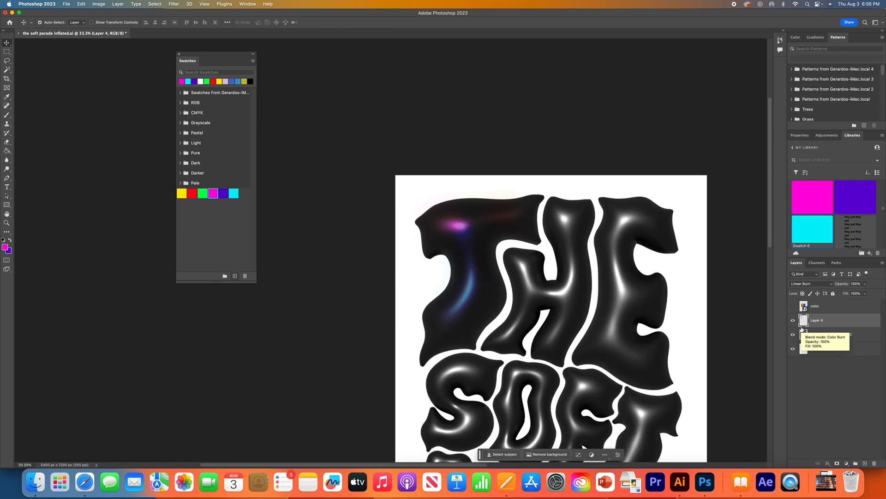
key("alt+shift+s")
key("super+minus")
scroll(382, 316, "down", 3)
left_click(837, 463)
key("b")
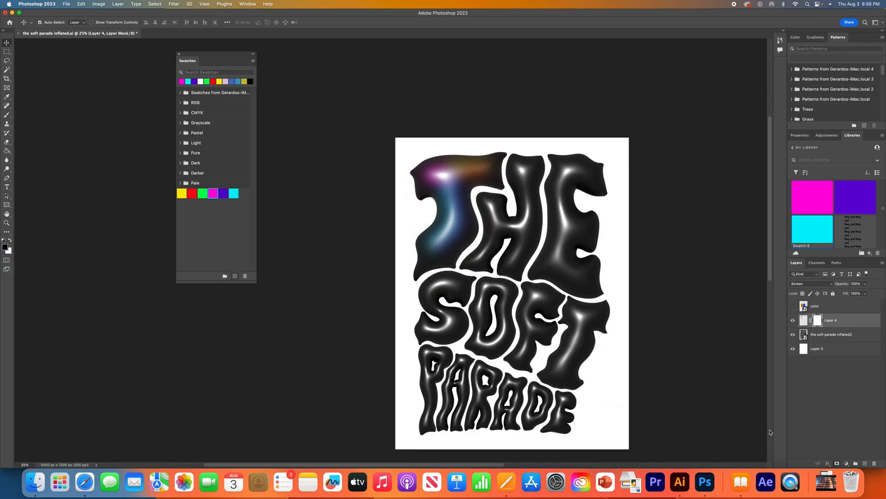
left_click(792, 320)
left_click(792, 320)
- Add a Hue/Saturation adjustment clipped to the T's color layer and increase its saturation
left_click(847, 463)
left_click(852, 402)
left_click(833, 253)
left_click_drag(835, 197, 859, 198)
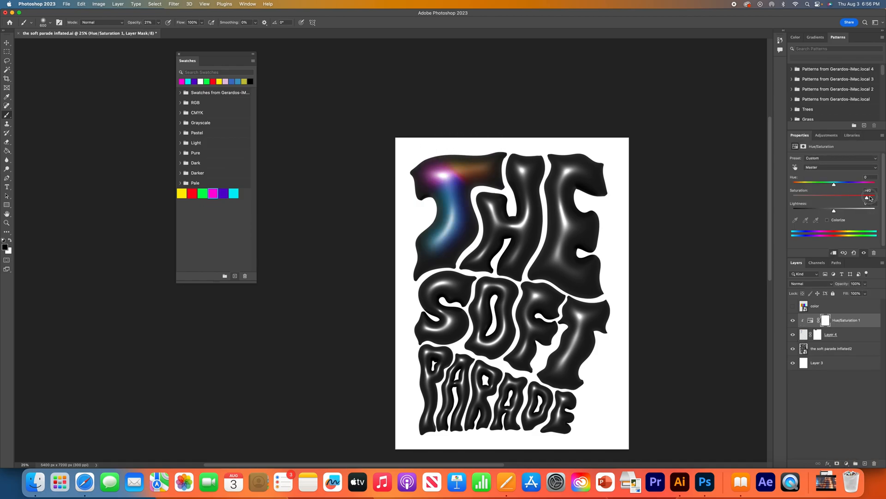
left_click(825, 397)
left_click(802, 334)
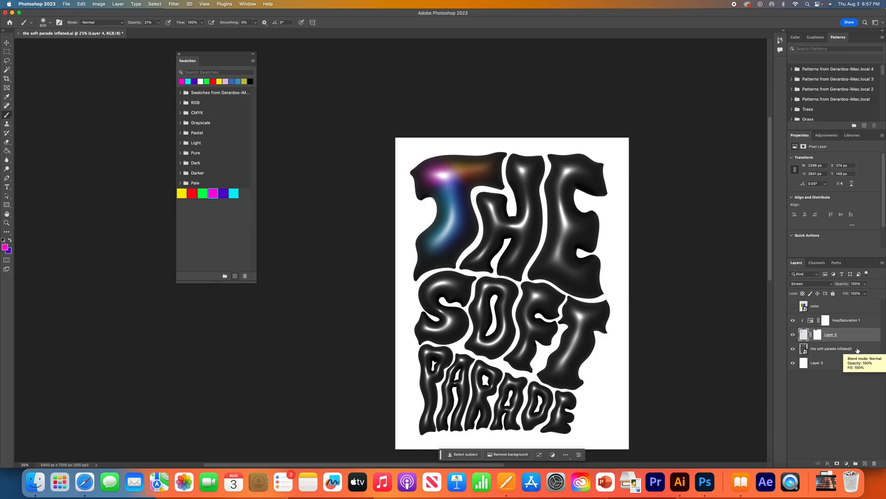
- Add a Levels adjustment clipped to the inflated lettering layer and darken the midtones
left_click(852, 348)
left_click(846, 463)
left_click(849, 383)
left_click(836, 253)
left_click_drag(839, 209, 850, 211)
left_click(817, 400)
left_click(806, 336)
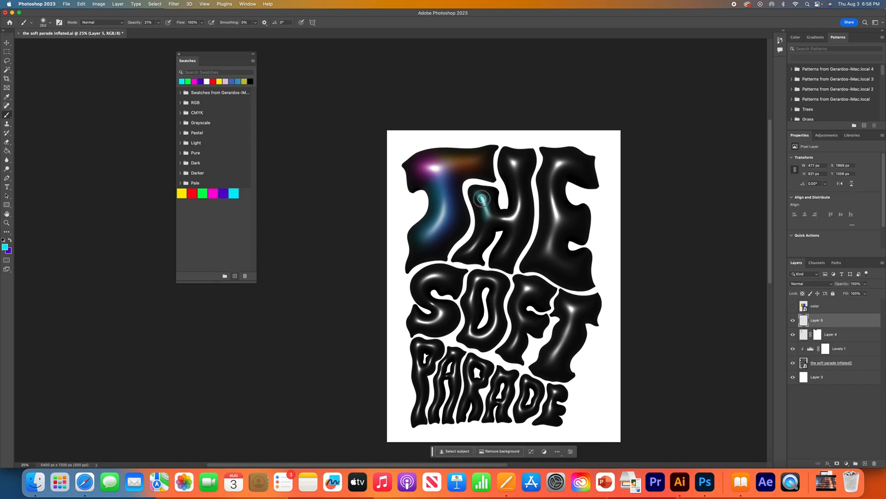
- Paint soft cyan and indigo strokes over the H's left stem on the new layer at 21% brush opacity
mouse_move(482, 198)
left_mouse_down()
mouse_move(491, 218)
mouse_move(465, 250)
mouse_move(498, 220)
left_mouse_up()
left_click(223, 193)
left_click(793, 334)
left_click(793, 334)
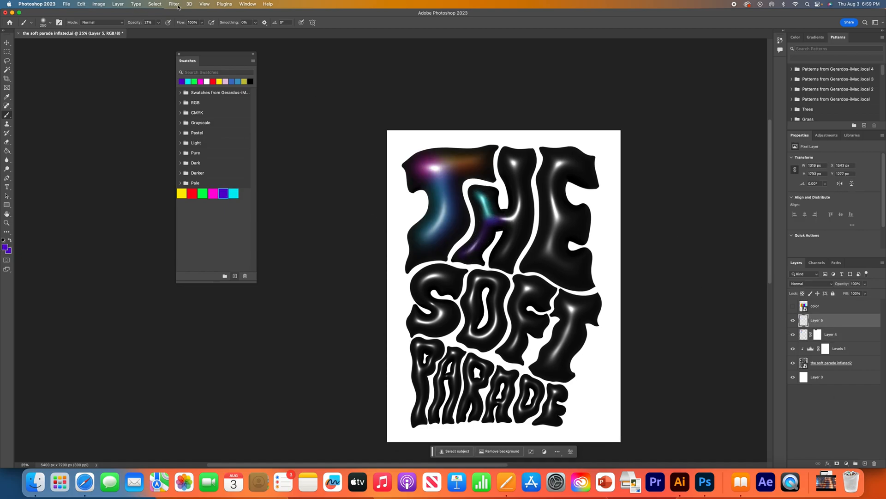
- Apply a Gaussian Blur to the color strokes on the H's left stem
left_click(174, 4)
left_click(290, 134)
left_click_drag(173, 204, 160, 204)
left_click(211, 110)
- Paint green and yellow strokes over the H's crossbar and lower right leg and soften them with Gaussian Blur
left_click(202, 193)
mouse_move(489, 225)
left_mouse_down()
mouse_move(513, 237)
mouse_move(502, 256)
left_mouse_up()
left_click(181, 193)
left_click(173, 4)
mouse_move(224, 94)
left_click(291, 118)
left_click(211, 111)
- Paint red and magenta up the H's right stem and apply a Gaussian Blur with a 103.1-pixel radius
left_click(192, 194)
left_click_drag(515, 212, 511, 167)
left_click(213, 193)
left_click(173, 4)
mouse_move(225, 94)
left_click(294, 119)
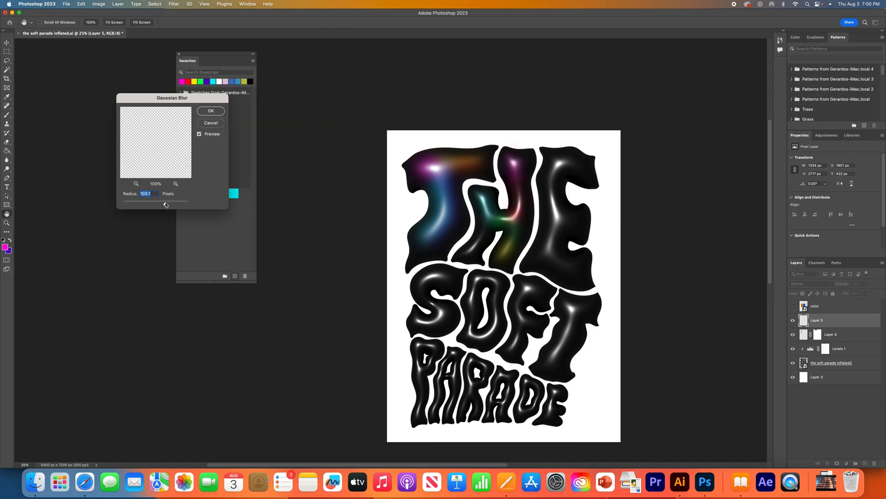
left_click(211, 111)
- Paint an indigo stroke down the H's lower left leg
left_click(224, 193)
left_click_drag(484, 227, 468, 252)
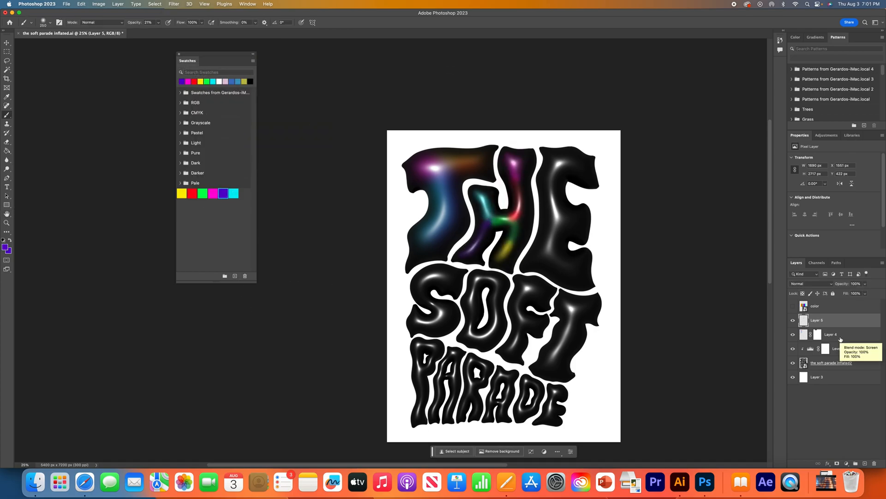
left_click(174, 4)
left_click(293, 120)
left_click(210, 122)
- Blur the H's color layer with a 76.6-pixel Gaussian Blur and set its blend mode to Screen
left_click(174, 4)
left_click(294, 119)
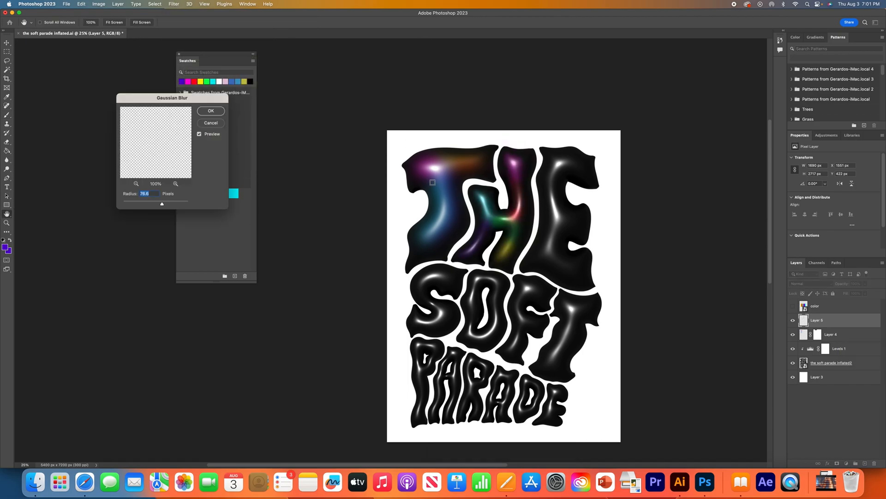
key("Return")
left_click(803, 284)
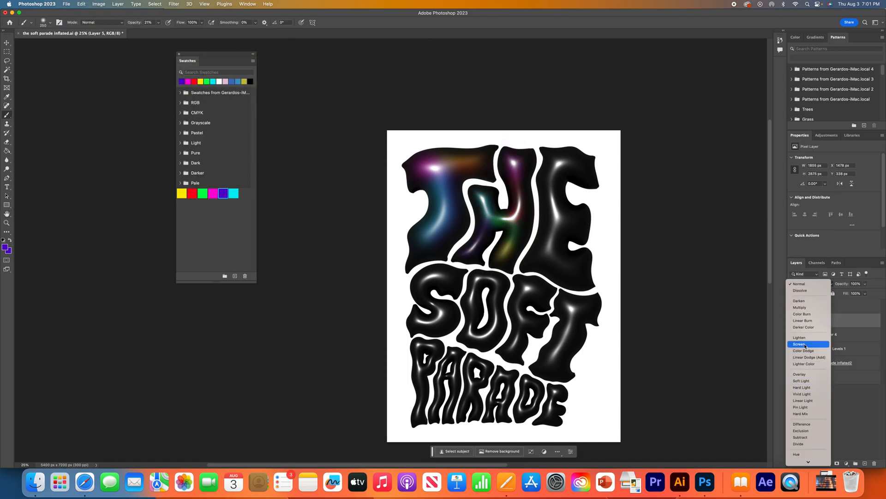
left_click(806, 344)
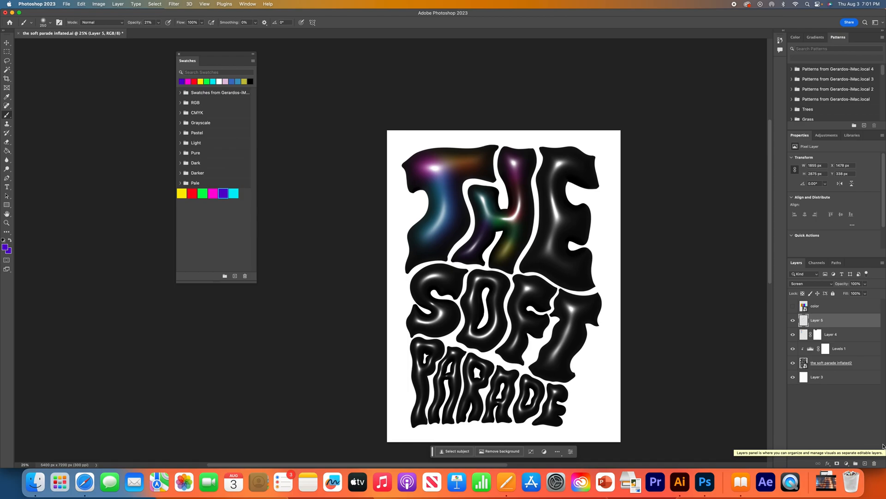
- Try painting indigo, magenta and cyan strokes over the E on the H's color layer
mouse_move(575, 165)
left_mouse_down()
mouse_move(561, 159)
mouse_move(549, 177)
mouse_move(558, 210)
left_mouse_up()
left_click(212, 192)
left_click(234, 193)
mouse_move(550, 234)
left_mouse_down()
mouse_move(542, 256)
mouse_move(576, 268)
left_mouse_up()
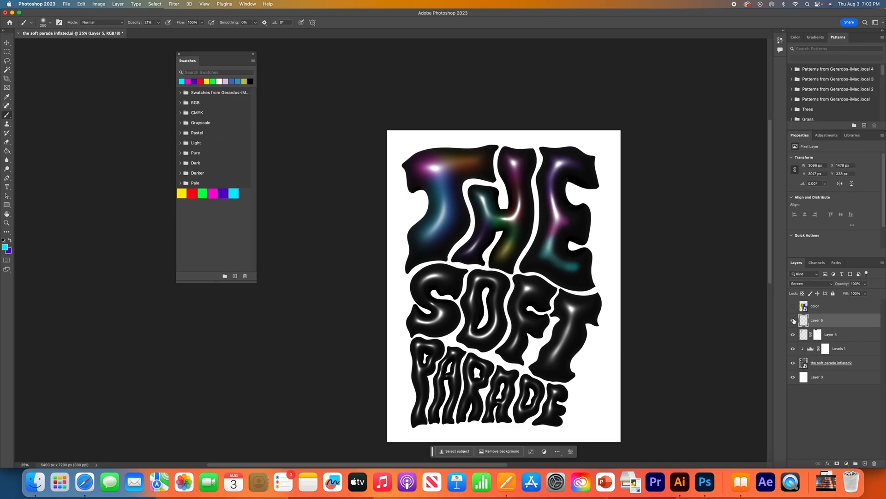
left_click(793, 319)
left_click(793, 320)
key("super+z")
key("super+z")
key("super+z")
- Create a new layer and paint indigo, magenta and green strokes down the E
key("super+shift+alt+n")
left_click(223, 193)
mouse_move(575, 163)
left_mouse_down()
mouse_move(557, 162)
mouse_move(551, 217)
left_mouse_up()
left_click(213, 193)
left_click(192, 193)
scroll(260, 190, "up", 2)
left_click(202, 193)
left_click_drag(540, 276, 577, 288)
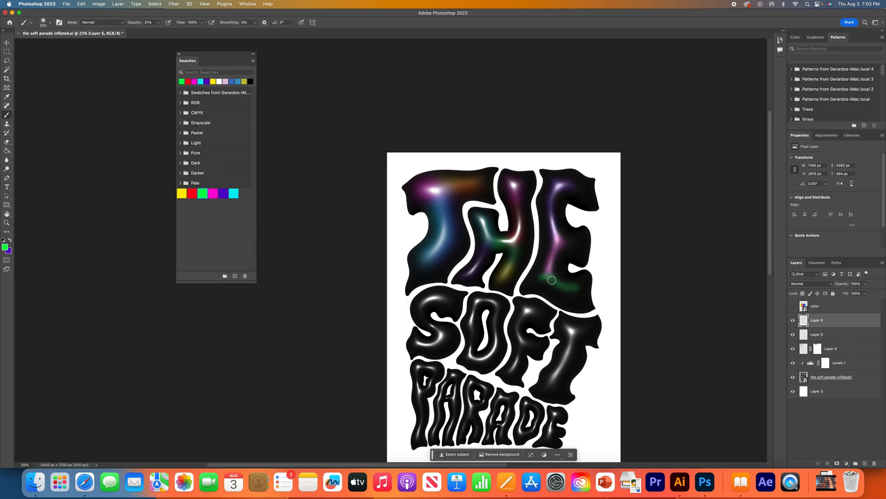
- Try a Gaussian Blur with Screen blending on the E's color layer
scroll(548, 291, "down", 2)
left_click(174, 4)
left_click(291, 128)
left_click(211, 110)
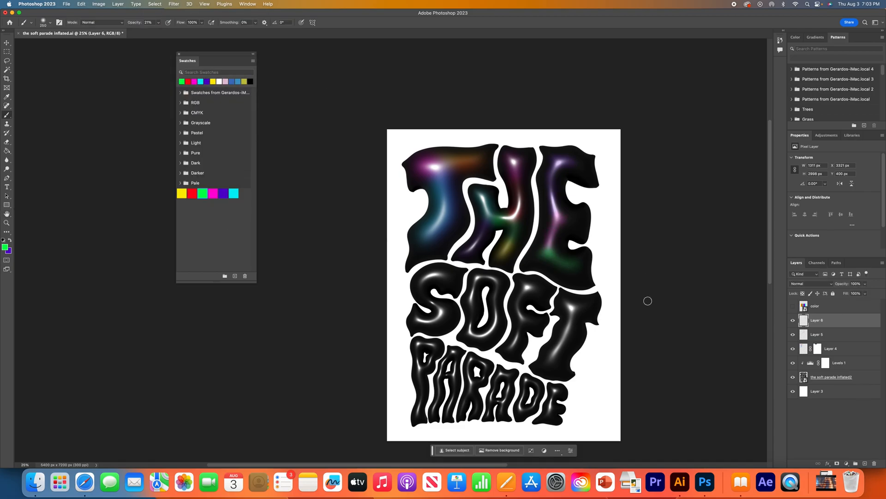
left_click(811, 283)
left_click(803, 342)
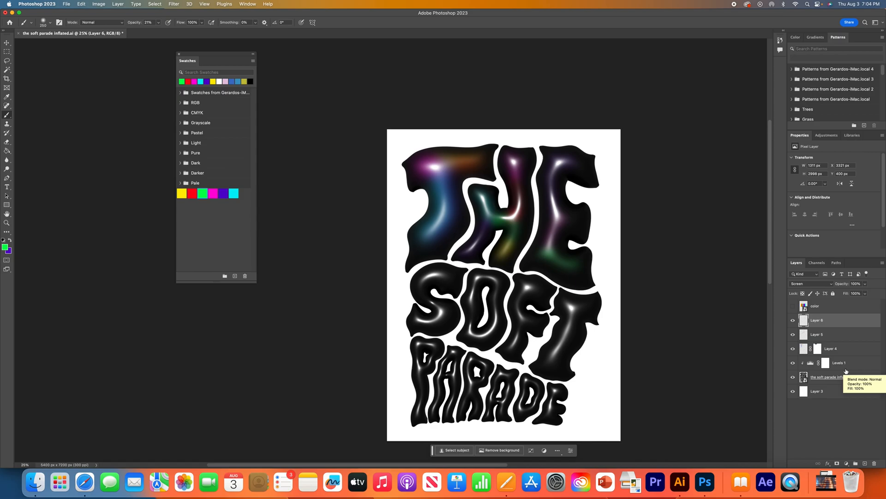
key("super+z")
key("super+z")
key("super+z")
- Repaint the E's lower arm with soft magenta at 11% brush opacity
left_click(234, 193)
left_click(182, 193)
left_click_drag(547, 253, 572, 265)
left_click(213, 193)
left_click(545, 253)
key("super+z")
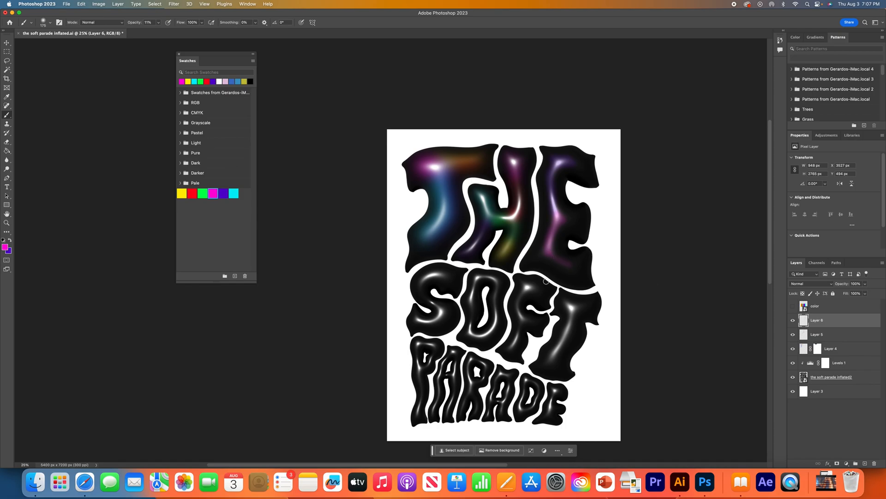
- Apply Gaussian Blur to the E's color layer and set its blend mode to Color Dodge
left_click(173, 4)
mouse_move(179, 93)
left_click(292, 117)
left_click(211, 111)
left_click(810, 283)
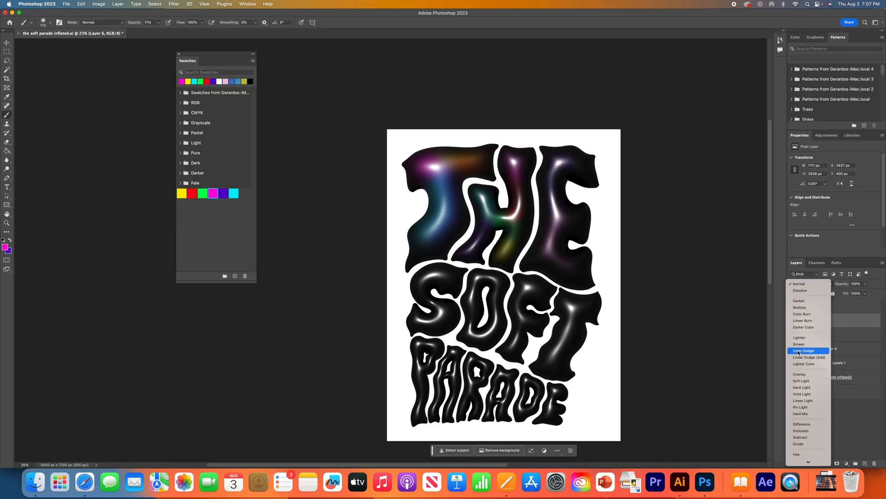
left_click(802, 351)
- Create a new layer and paint red and yellow strokes over the S's highlights at 11% brush opacity
left_click(833, 434)
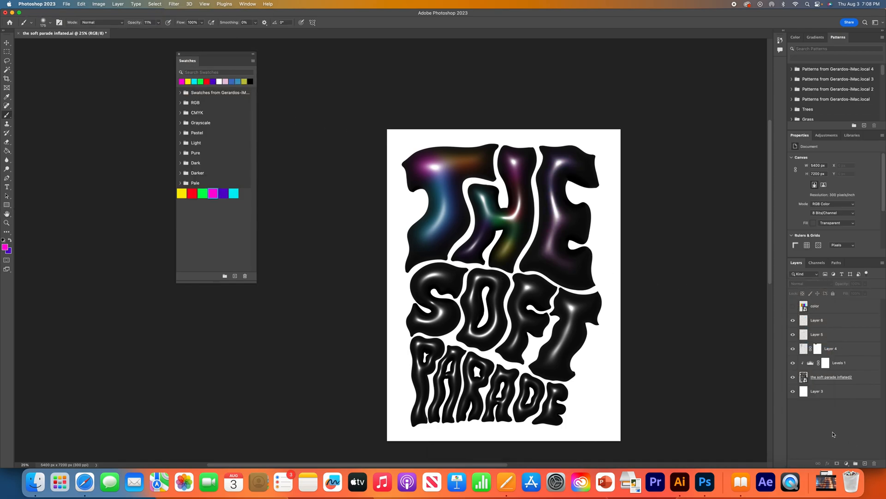
left_click(865, 463)
left_click(192, 194)
left_click_drag(447, 273, 420, 283)
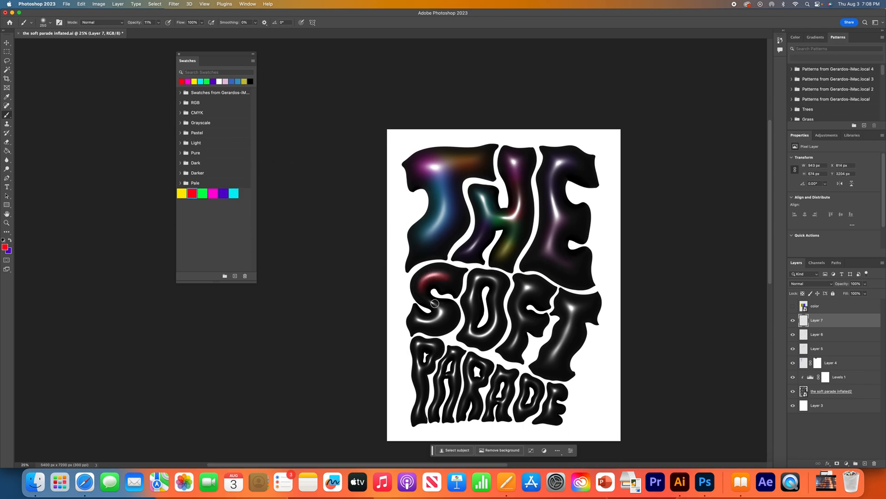
mouse_move(422, 324)
left_mouse_down()
mouse_move(445, 312)
mouse_move(443, 323)
left_mouse_up()
left_click(181, 193)
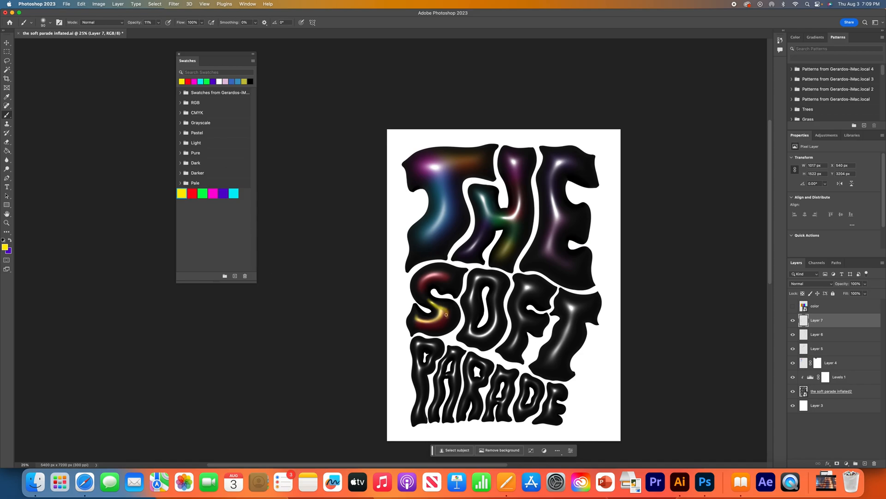
- Blur the S's color layer with a 76.6-pixel Gaussian Blur and add a layer mask to it
left_click(174, 4)
left_click(273, 136)
left_click(208, 122)
left_click(174, 4)
mouse_move(217, 95)
left_click(297, 122)
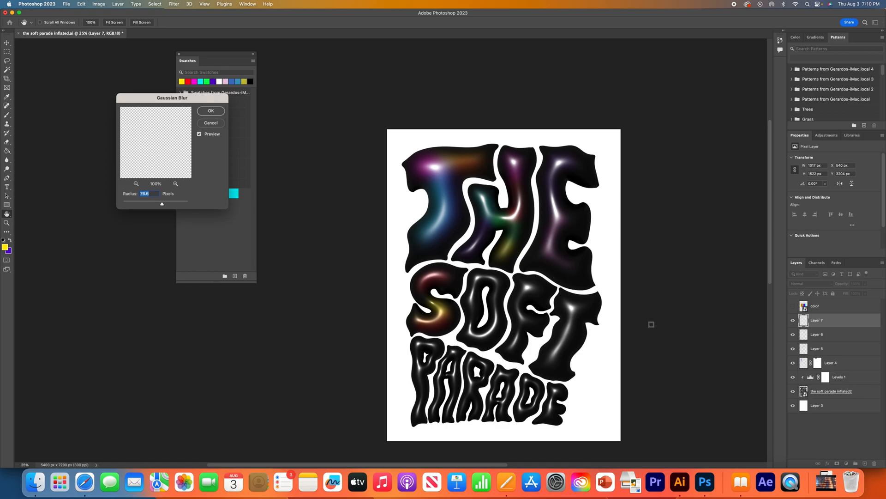
left_click(216, 112)
left_click(811, 284)
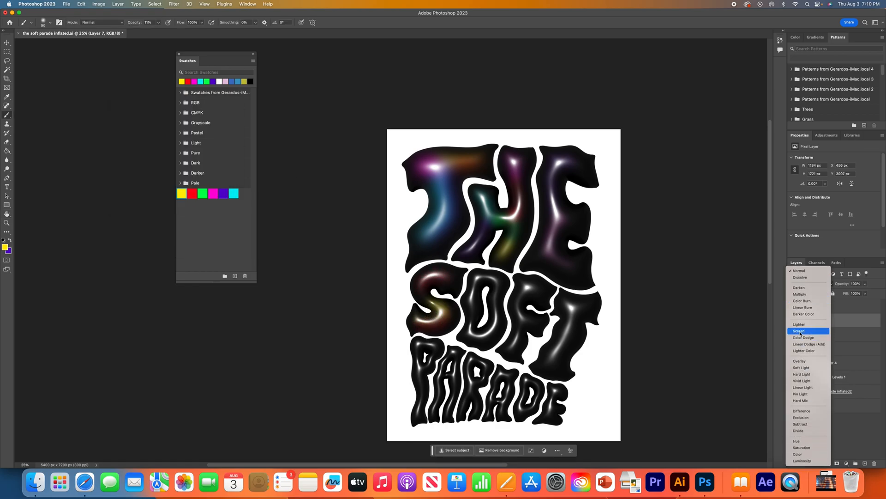
left_click(803, 270)
left_click(836, 463)
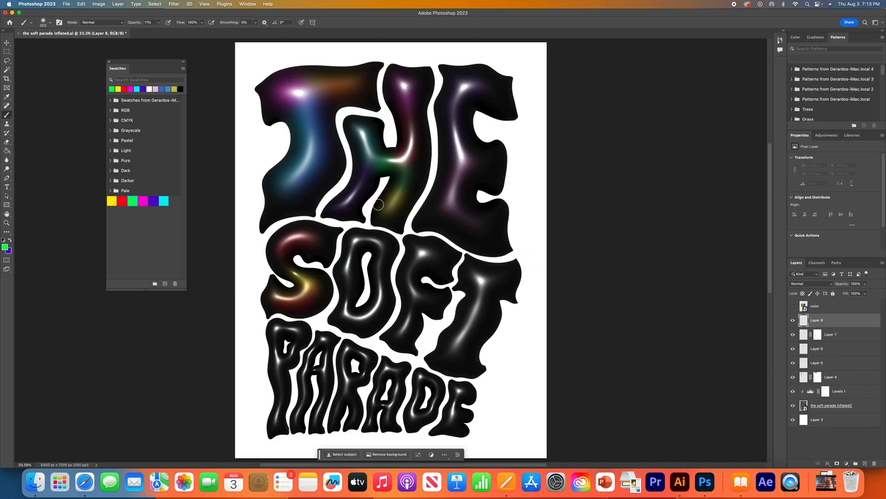
- Paint magenta, indigo, cyan, green and yellow strokes around the O's ring on its own layer at 11% opacity
left_click(143, 200)
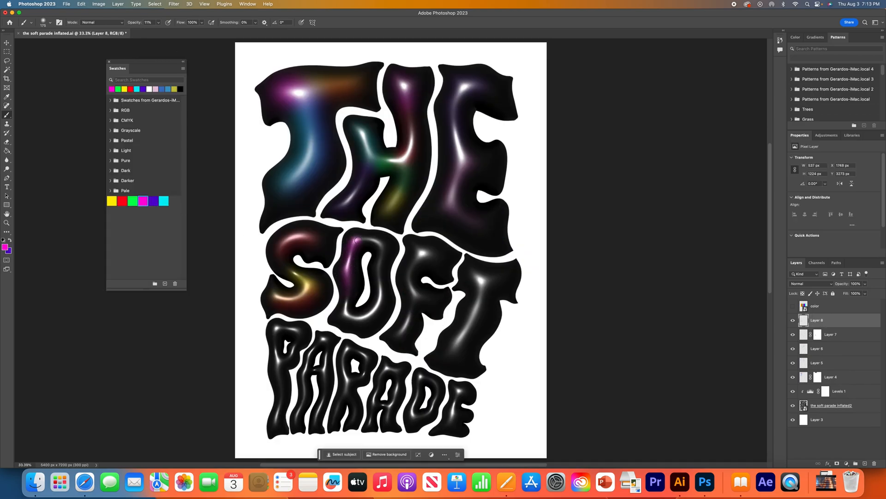
left_click(153, 200)
left_click_drag(373, 239, 382, 245)
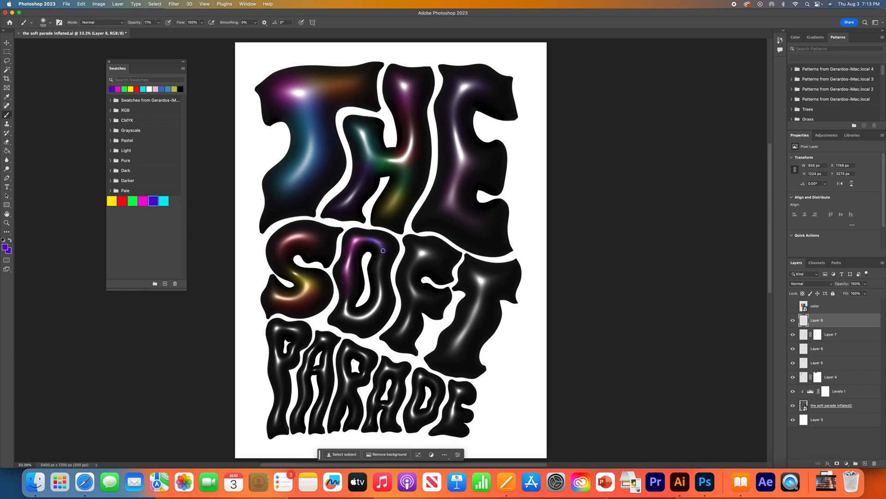
left_click(164, 201)
key("bracketright")
key("bracketright")
mouse_move(373, 312)
left_mouse_down()
mouse_move(358, 330)
mouse_move(361, 317)
mouse_move(345, 299)
left_mouse_up()
left_click(133, 200)
left_click(112, 201)
- Apply a Gaussian Blur with a 47.2-pixel radius to the O's color layer
left_click(174, 4)
mouse_move(186, 92)
left_click(283, 127)
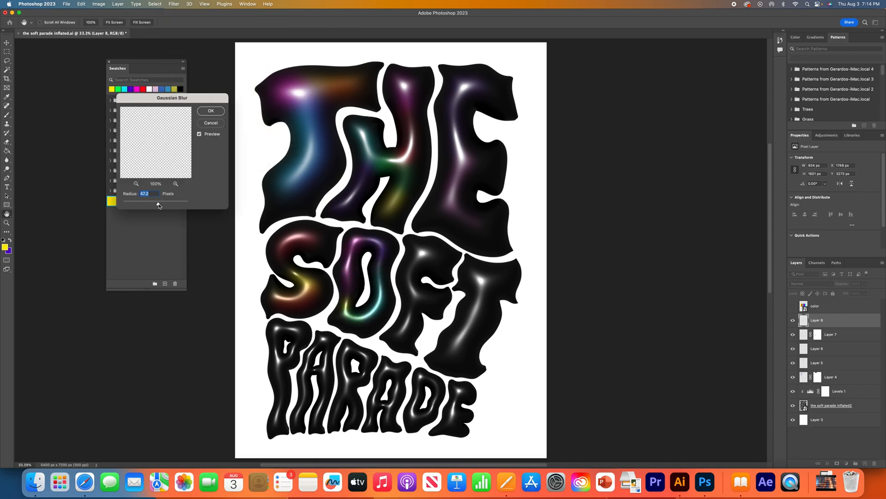
key("Return")
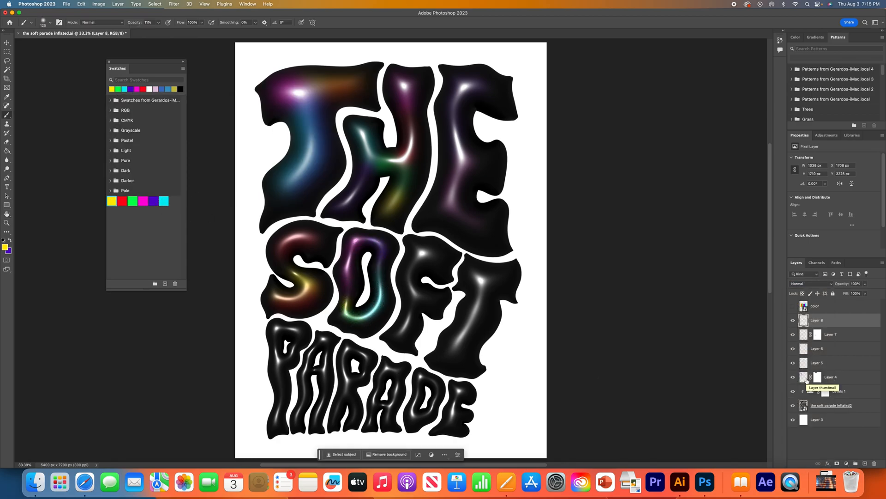
- Create a new layer and paint yellow, green, cyan and indigo along the F's top and upper stem
key("alt+shift+super+n")
mouse_move(417, 246)
left_mouse_down()
mouse_move(409, 274)
mouse_move(414, 243)
mouse_move(413, 293)
mouse_move(420, 250)
left_mouse_up()
left_click(132, 201)
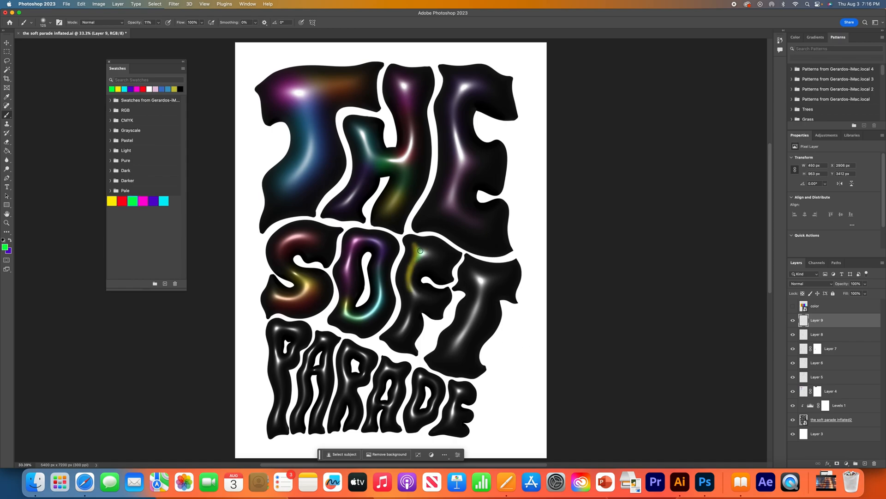
left_click(164, 201)
left_click(153, 201)
left_click_drag(413, 291, 422, 296)
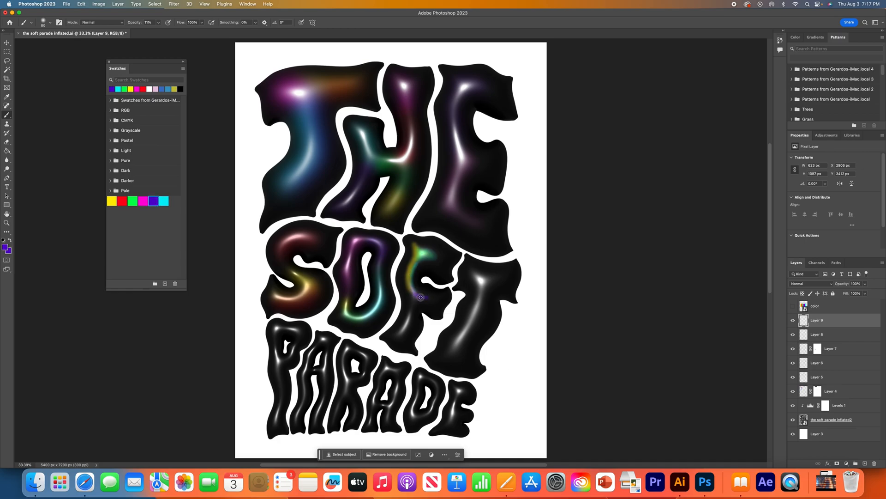
- Paint magenta and red strokes down the F's lower stem
left_click(143, 201)
left_click(412, 297)
left_click_drag(411, 307, 408, 318)
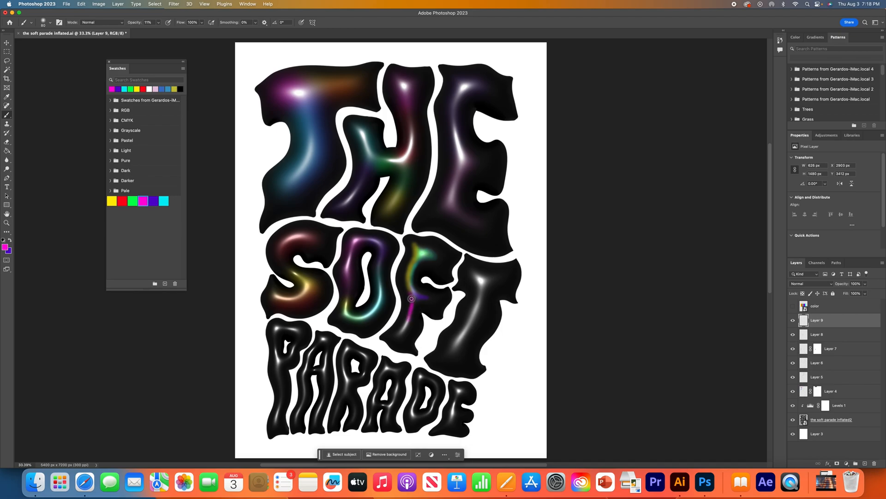
left_click(122, 201)
left_click_drag(409, 314, 407, 327)
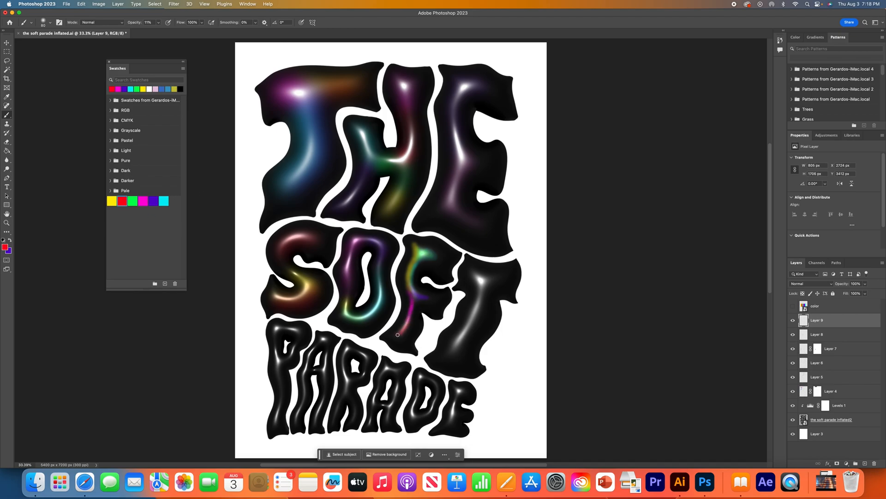
- Soften the F's color strokes with Gaussian Blur
left_click(174, 4)
mouse_move(185, 94)
left_click(291, 125)
left_click(214, 111)
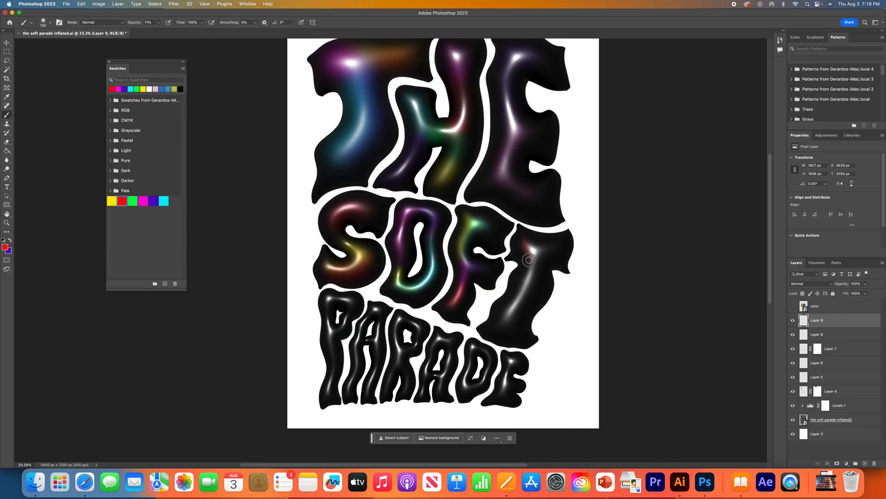
- Paint red, magenta, indigo and cyan strokes over the T of SOFT
left_click_drag(527, 259, 501, 320)
left_click(143, 200)
mouse_move(516, 302)
left_mouse_down()
mouse_move(529, 276)
mouse_move(505, 314)
mouse_move(545, 249)
left_mouse_up()
left_click(153, 201)
left_click(163, 201)
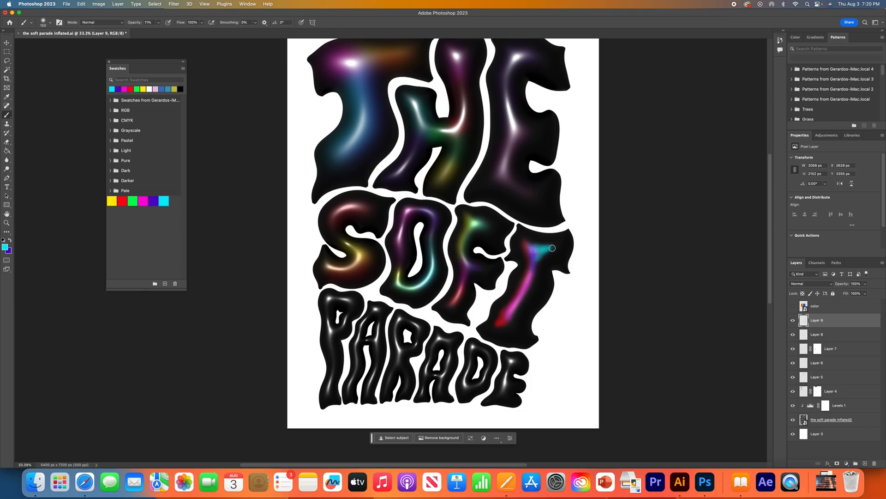
- Apply a Gaussian Blur with a 79.5-pixel radius to the layer holding the F and T colors
left_click(173, 4)
mouse_move(185, 99)
left_click(277, 127)
left_click_drag(158, 203, 163, 203)
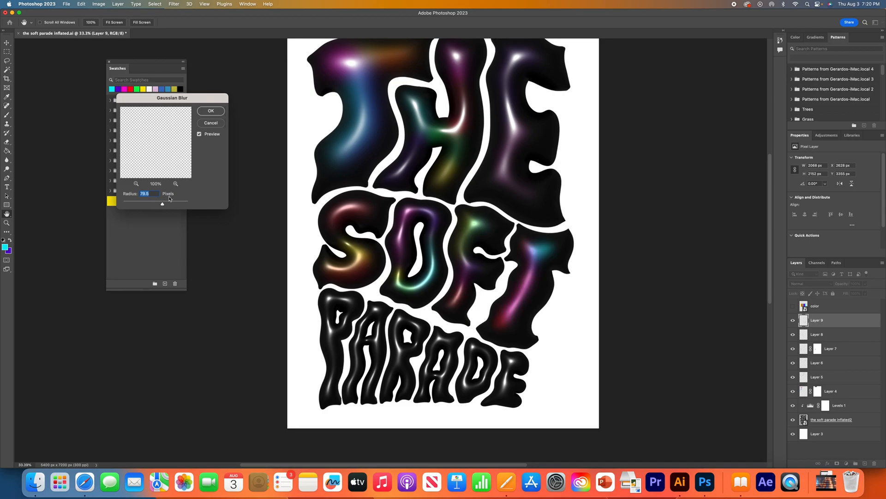
left_click(209, 111)
- Outline the T of SOFT with the Pen tool, convert the path to a selection and copy its colors to a new layer
key("p")
left_click(514, 239)
left_click(481, 328)
left_click(537, 346)
right_click(530, 277)
left_click(554, 307)
key("Return")
key("super+j")
key("b")
- Apply a stronger Gaussian Blur to the separated color layer of SOFT's T
left_click(174, 4)
mouse_move(185, 93)
left_click(279, 118)
left_click_drag(160, 206, 171, 207)
left_click(211, 111)
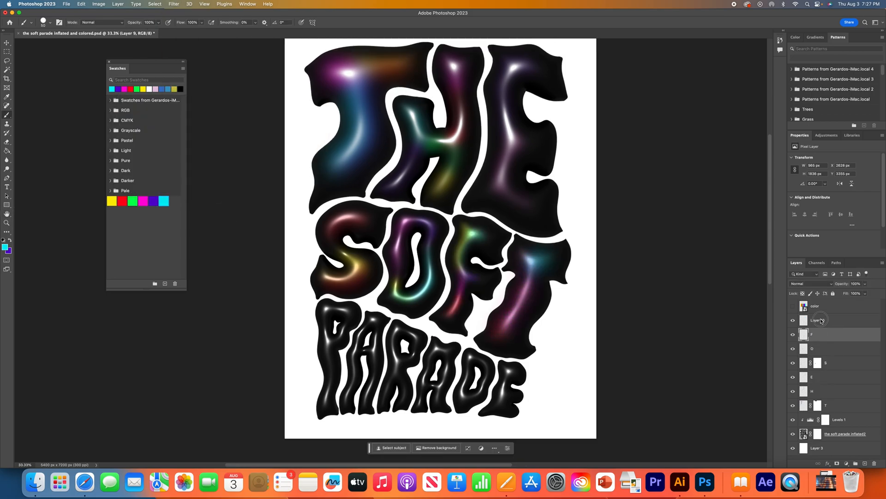
- Set up a smaller green brush at about 18% opacity for coloring PARADE's letters
key("super+equal")
key("super+equal")
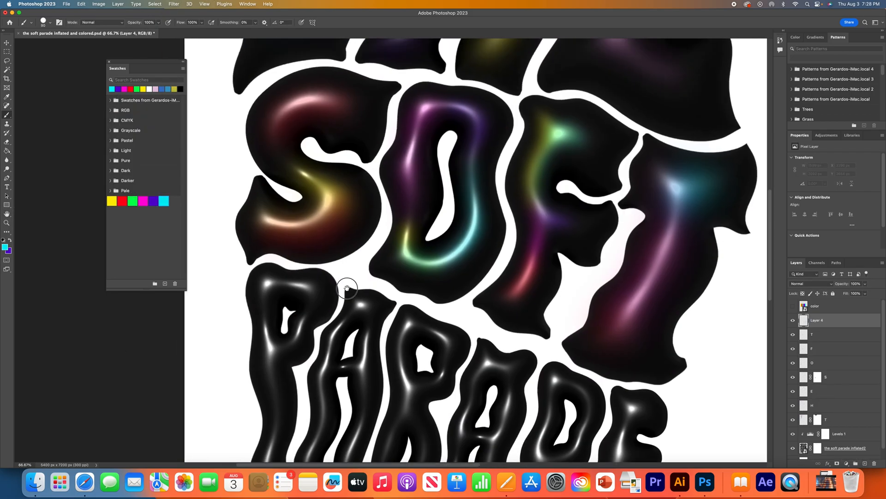
mouse_move(347, 287)
left_mouse_down()
mouse_move(364, 235)
mouse_move(346, 324)
mouse_move(352, 251)
left_mouse_up()
left_click(133, 200)
right_click(7, 114)
left_click(50, 22)
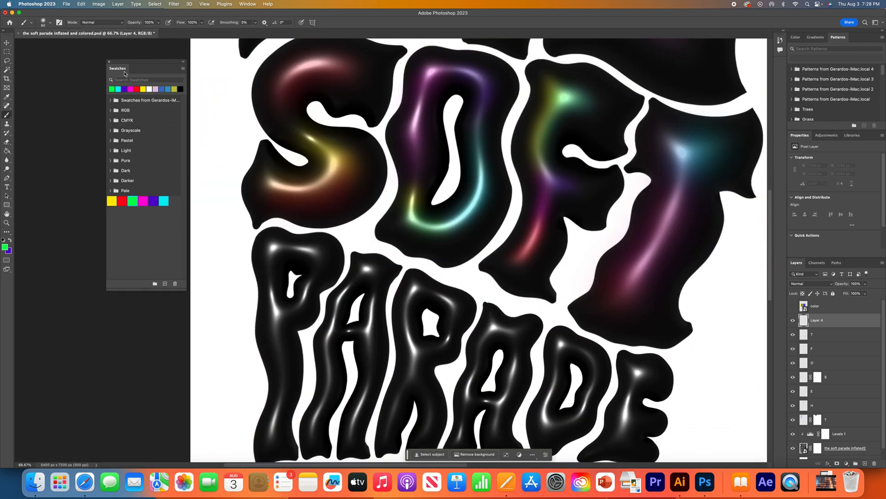
left_click(277, 247)
key("super+z")
left_click(158, 22)
left_click_drag(155, 31, 131, 32)
key("bracketleft")
key("bracketleft")
key("bracketleft")
key("bracketleft")
- Paint green, cyan, indigo and magenta strokes around the P's bowl and down its upper stem on the new layer
mouse_move(273, 247)
left_mouse_down()
mouse_move(322, 250)
mouse_move(300, 301)
left_mouse_up()
left_click(163, 200)
left_click(155, 201)
mouse_move(280, 307)
left_mouse_down()
mouse_move(284, 317)
mouse_move(280, 304)
mouse_move(275, 317)
mouse_move(275, 306)
left_mouse_up()
left_click(142, 201)
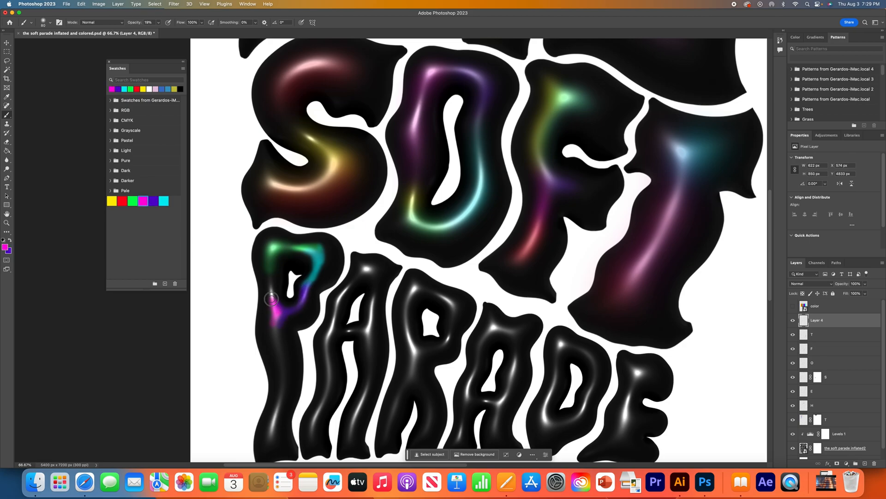
left_click(153, 201)
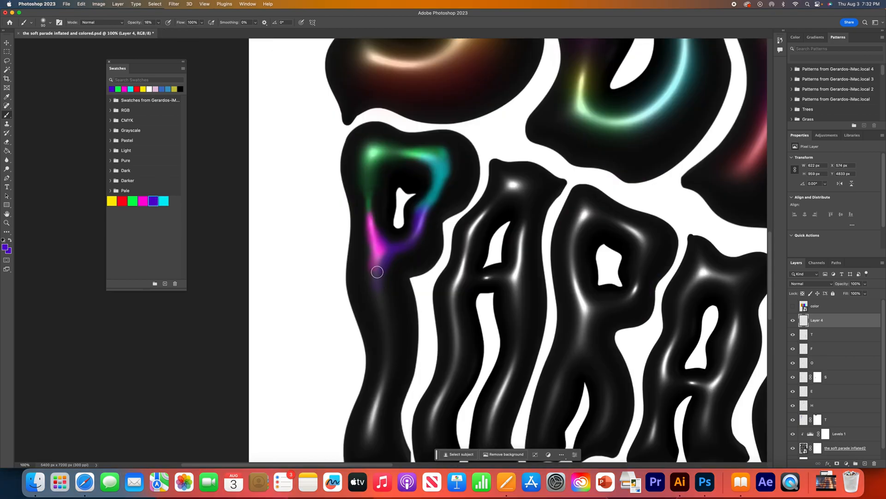
mouse_move(386, 335)
left_mouse_down()
mouse_move(382, 310)
mouse_move(388, 348)
left_mouse_up()
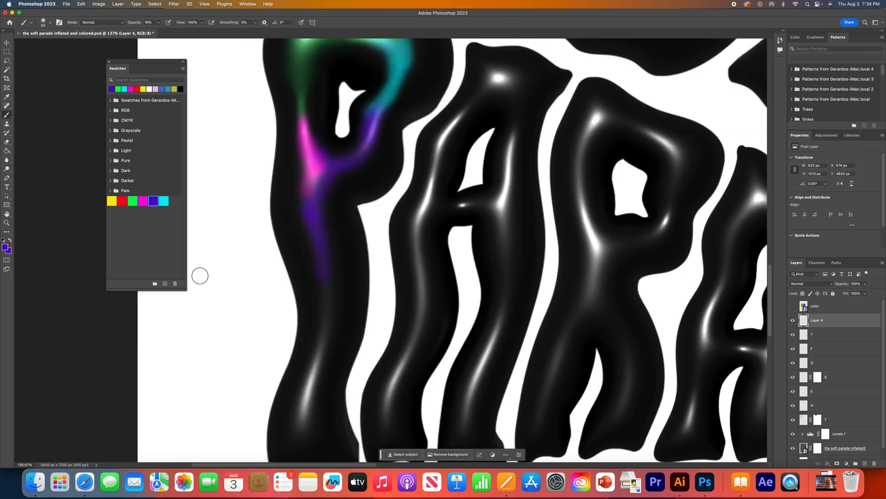
- Paint a tapered cyan highlight down the lower stem of PARADE's P at about 19% brush opacity
left_click(163, 200)
mouse_move(323, 333)
left_mouse_down()
mouse_move(304, 397)
mouse_move(342, 299)
left_mouse_up()
key("super+z")
left_click(159, 22)
left_click_drag(158, 31, 159, 30)
left_click_drag(335, 262, 314, 343)
left_click_drag(338, 265, 323, 346)
key("bracketleft")
key("bracketleft")
key("bracketleft")
key("bracketleft")
key("bracketleft")
mouse_move(322, 309)
left_mouse_down()
mouse_move(317, 357)
mouse_move(310, 350)
mouse_move(322, 364)
mouse_move(319, 346)
left_mouse_up()
- Apply a Gaussian Blur with a 36-pixel radius to the P's color layer
left_click(173, 4)
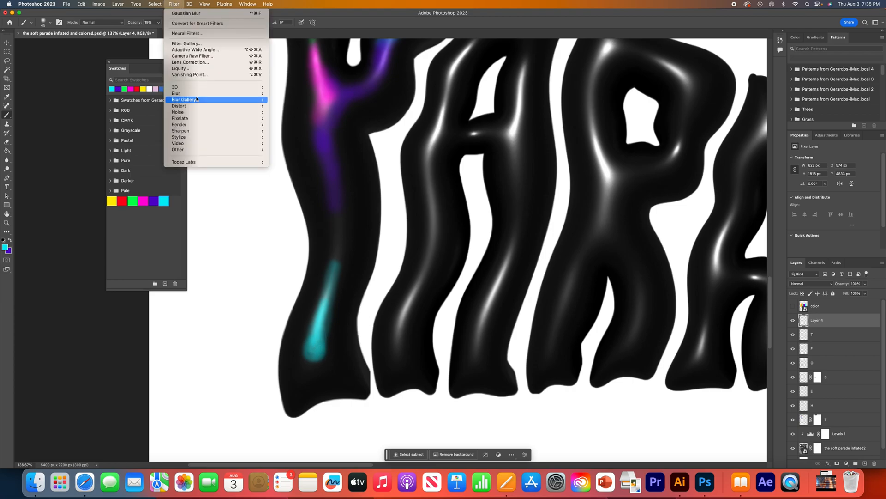
key("super+0")
left_click(173, 3)
left_click(291, 141)
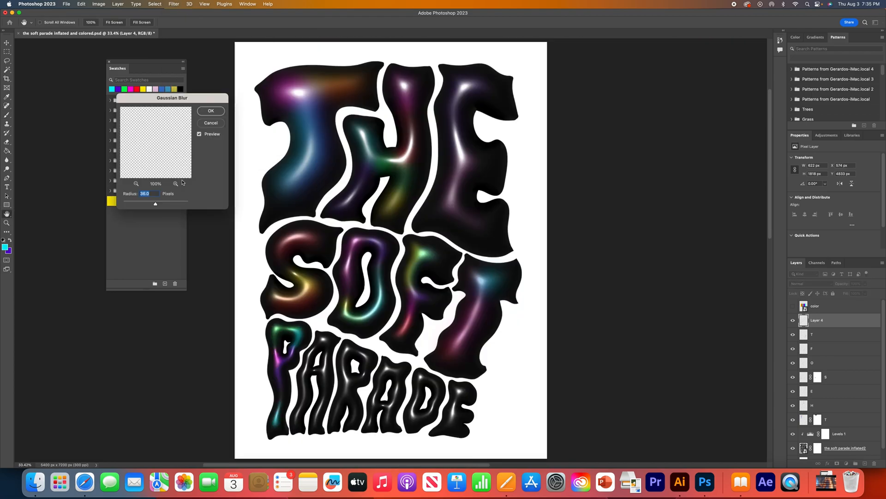
left_click(211, 111)
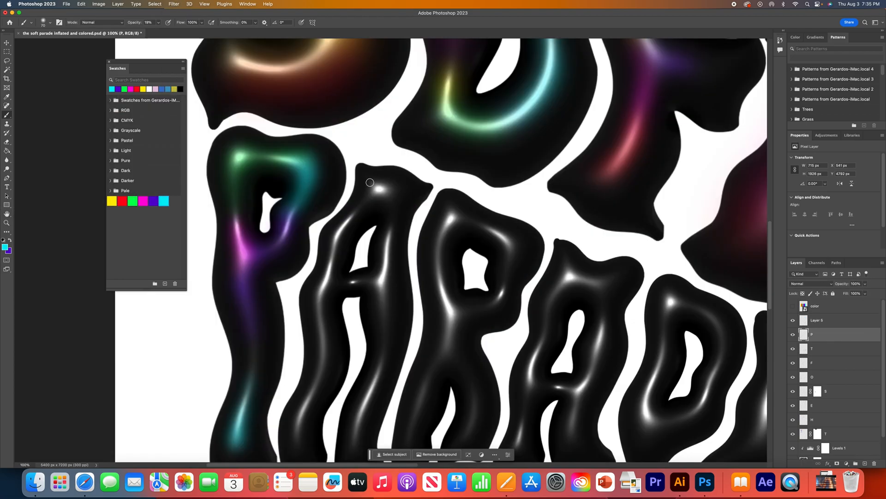
- Paint cyan on the crown and green and yellow strokes down the left leg of PARADE's first A
mouse_move(388, 182)
left_mouse_down()
mouse_move(365, 195)
mouse_move(374, 179)
mouse_move(390, 184)
mouse_move(391, 197)
mouse_move(373, 188)
mouse_move(384, 229)
mouse_move(354, 214)
mouse_move(321, 290)
left_mouse_up()
key("]")
left_click(133, 201)
scroll(332, 240, "down", 4)
left_click(153, 200)
left_click(112, 201)
mouse_move(320, 213)
left_mouse_down()
mouse_move(312, 237)
mouse_move(327, 260)
mouse_move(320, 258)
mouse_move(316, 302)
mouse_move(324, 302)
mouse_move(308, 314)
mouse_move(321, 259)
mouse_move(303, 367)
left_mouse_up()
key("]")
key("]")
- Check which strokes sit on the P layer by hiding and showing it, and delete the empty Layer 5
left_click(174, 4)
left_click(289, 123)
key("Escape")
left_click(793, 334)
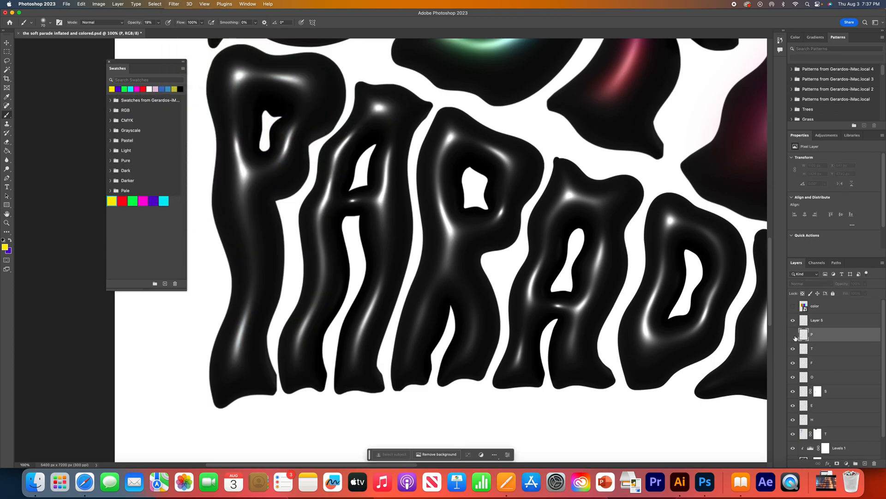
left_click(792, 334)
left_click(816, 320)
key("BackSpace")
- Outline PARADE's first A with the Pen tool and convert the path to a selection
key("p")
left_click(374, 74)
left_click(352, 83)
left_click(351, 107)
left_click(336, 136)
left_click(320, 155)
left_click(310, 184)
left_click(300, 207)
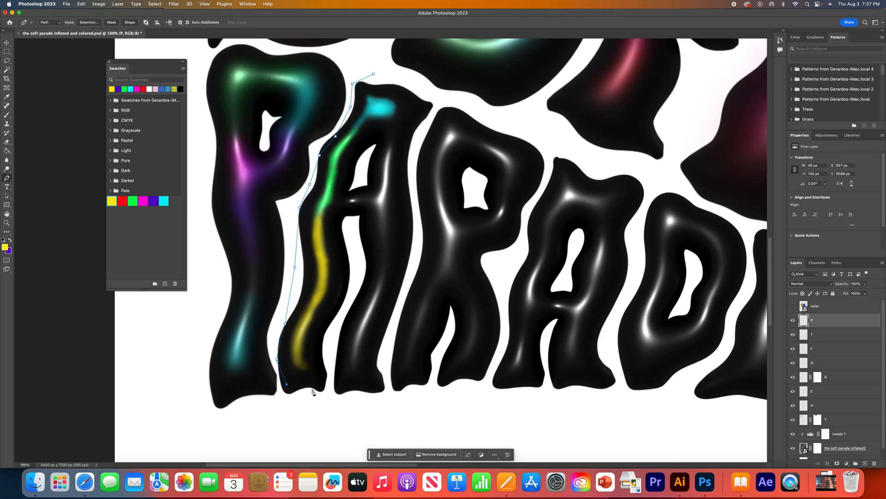
left_click(88, 22)
key("Return")
- Separate the selected A strokes from the P layer onto a new layer and name it A
left_click(117, 4)
left_click(236, 90)
double_click(817, 320)
type("A")
key("Return")
- Paint magenta strokes along the first A's crossbar and right leg, and blur the A layer
key("b")
left_click(143, 200)
mouse_move(389, 144)
left_mouse_down()
mouse_move(385, 217)
mouse_move(358, 200)
mouse_move(380, 207)
mouse_move(384, 260)
mouse_move(382, 252)
mouse_move(357, 358)
left_mouse_up()
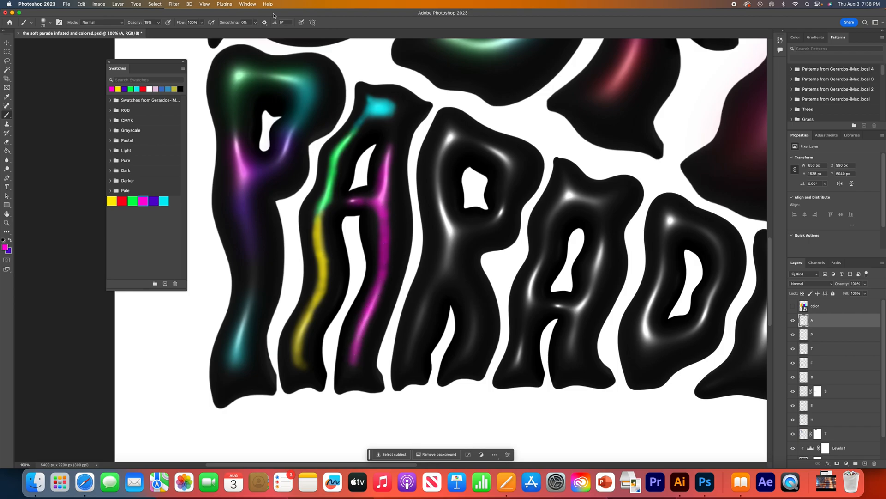
left_click(174, 3)
- Paint a yellow stroke down the left side of PARADE's R on Layer 4 and set the layer's blend mode to Divide
left_click_drag(309, 233, 306, 287)
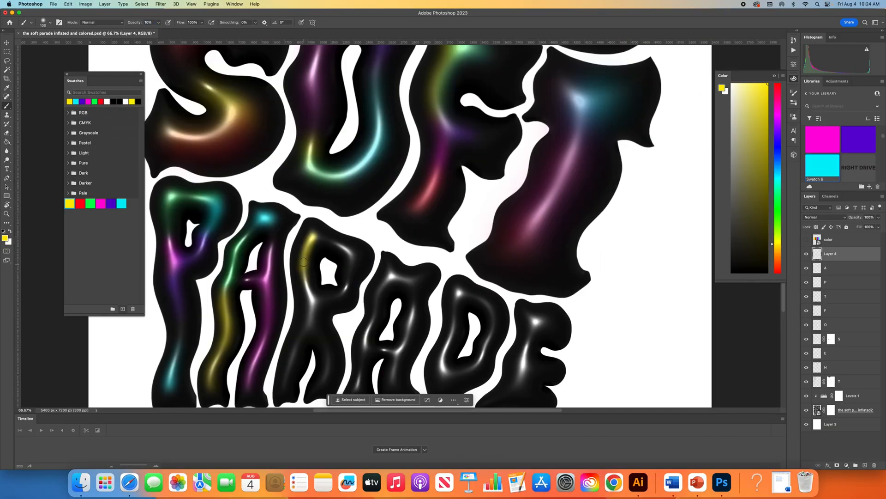
key("super+equal")
left_click(824, 217)
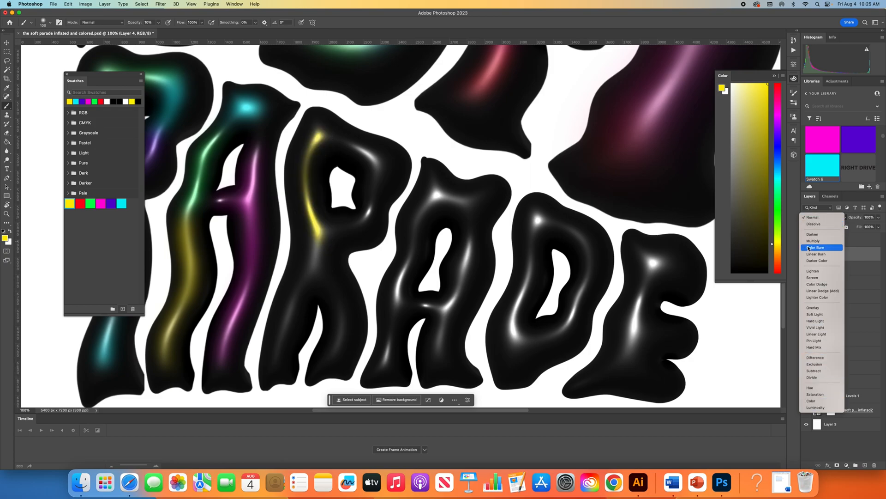
left_click(811, 377)
- Paint red along the upper right of the R's bowl, and green on its lower edge at 4% brush opacity
left_click(80, 204)
left_click_drag(347, 146, 376, 225)
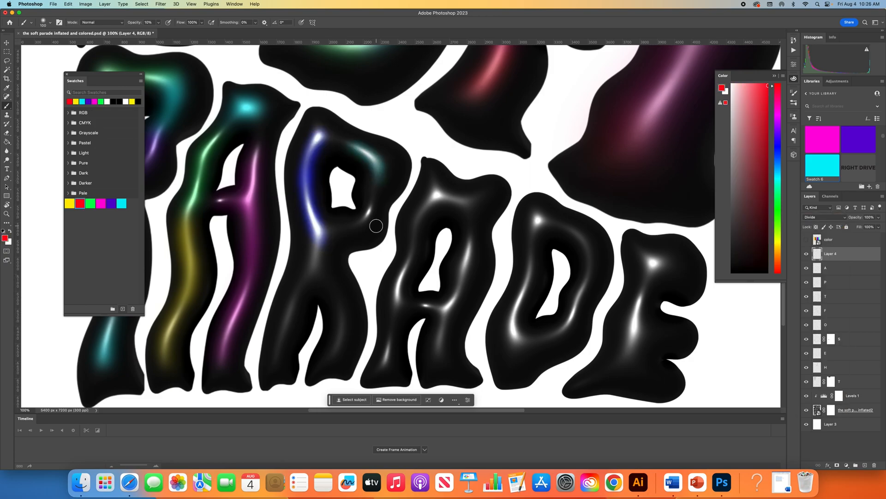
left_click_drag(158, 23, 154, 32)
left_click(90, 203)
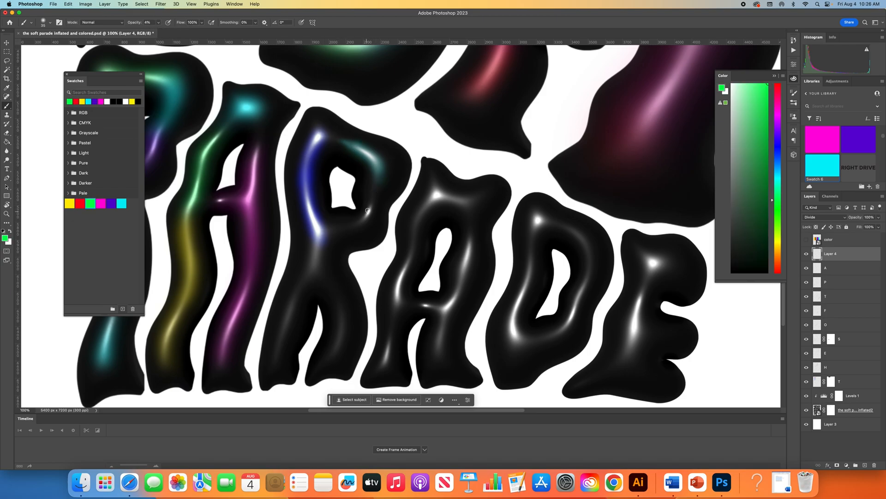
key("bracketright")
- Paint magenta down the R's left leg, replacing the first attempt with strokes from a larger brush
left_click(101, 204)
left_click_drag(302, 280, 298, 292)
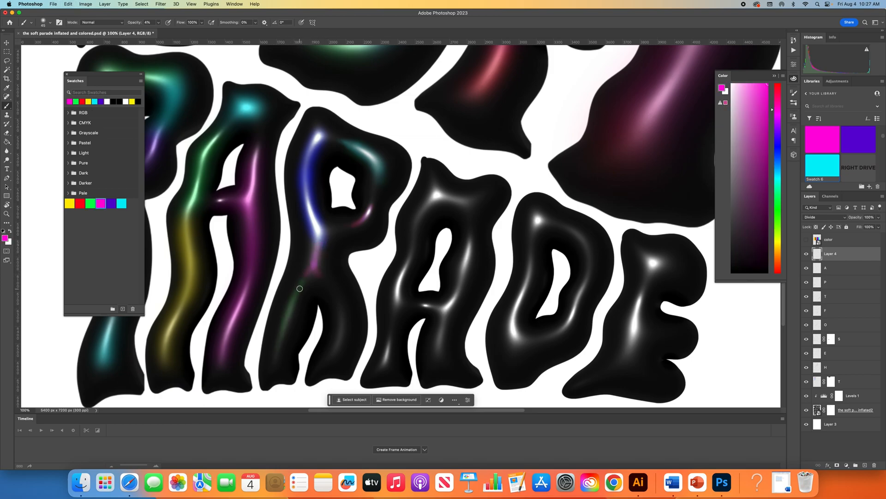
key("super+z")
key("bracketright")
key("bracketright")
key("bracketright")
key("bracketright")
left_click_drag(295, 298, 274, 359)
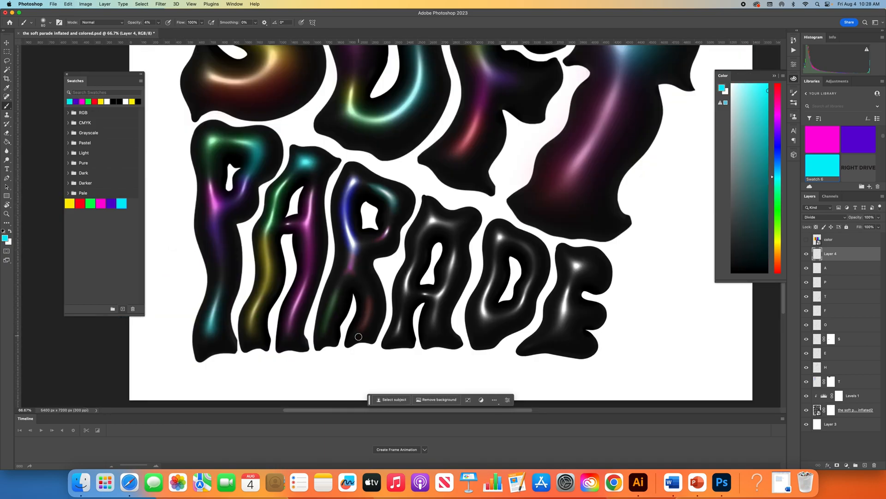
left_click(821, 271)
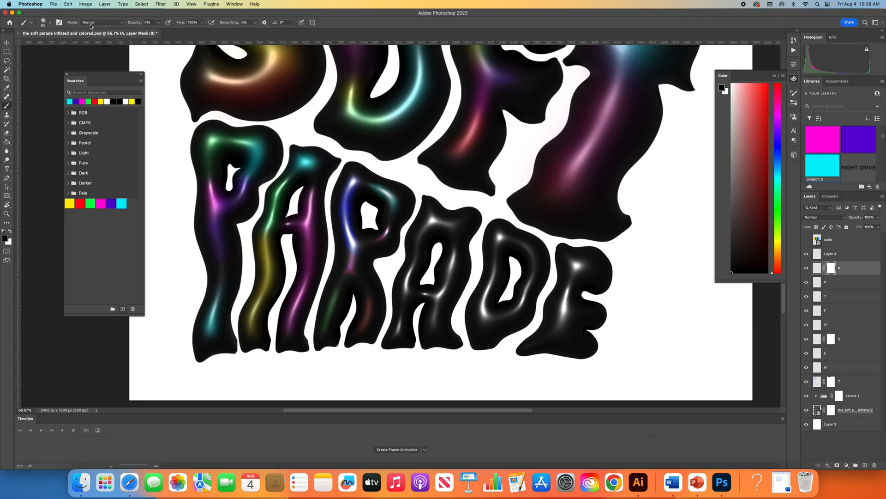
left_click(806, 268)
left_click(806, 268)
right_click(833, 266)
left_click(797, 278)
- Compare the R with its color layer hidden and shown, and rename Layer 4 as R
left_click(807, 253)
left_click(806, 254)
left_click(818, 253)
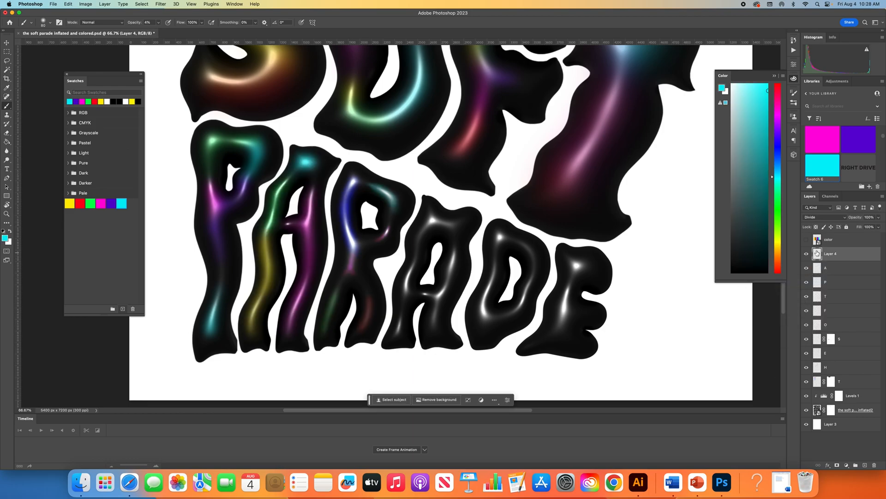
left_click(111, 204)
left_click(808, 254)
left_click(808, 253)
double_click(837, 254)
type("R")
key("Return")
- Create a new layer and paint yellow strokes over the top of PARADE's second A
key("alt+shift+super+n")
left_click(70, 203)
left_click_drag(433, 220, 414, 252)
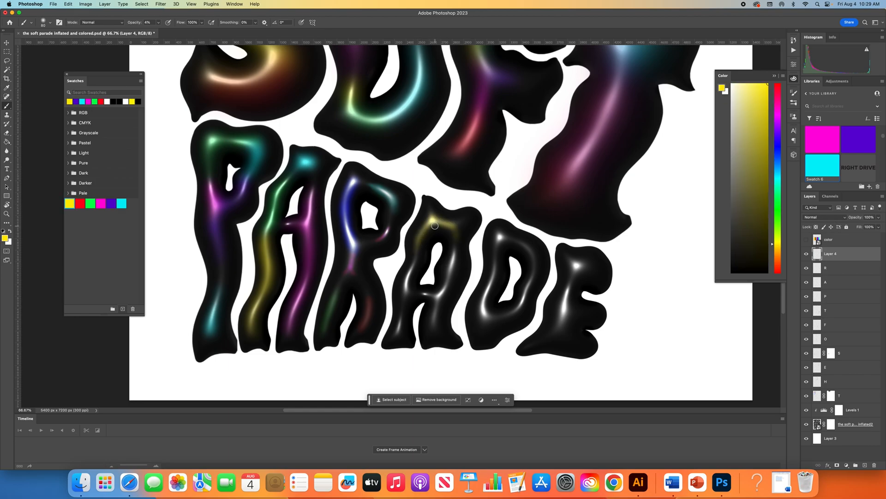
- Paint red on the second A's left side, green on its lower left leg, and indigo on its crossbar and right side
scroll(437, 230, "up", 3)
left_click(80, 203)
left_click_drag(331, 141, 300, 237)
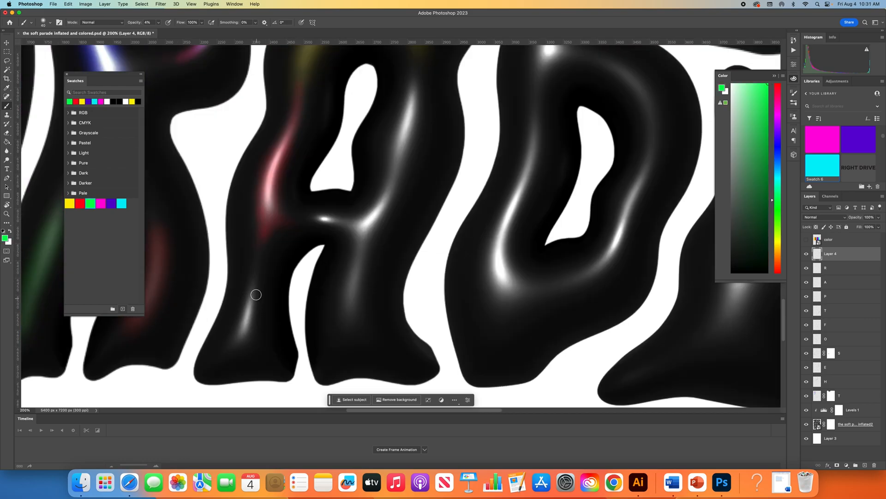
mouse_move(400, 151)
left_mouse_down()
mouse_move(329, 251)
mouse_move(343, 162)
mouse_move(346, 216)
mouse_move(311, 280)
left_mouse_up()
left_click(110, 203)
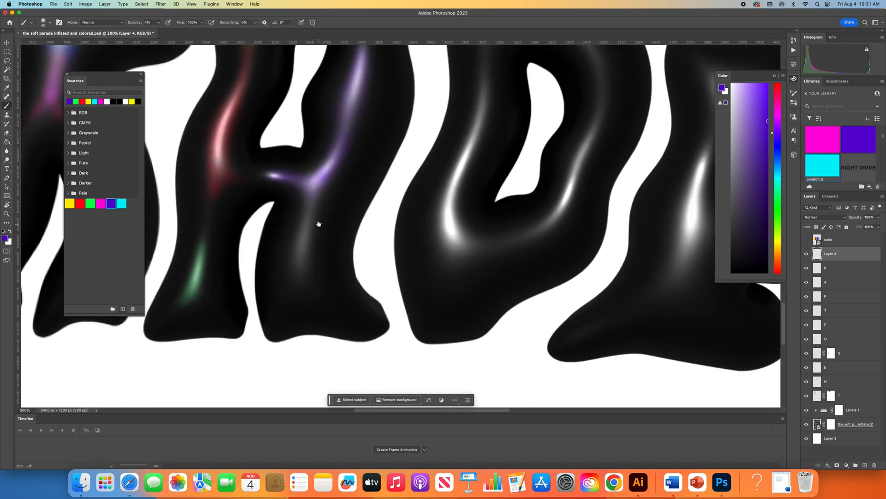
scroll(316, 221, "down", 2)
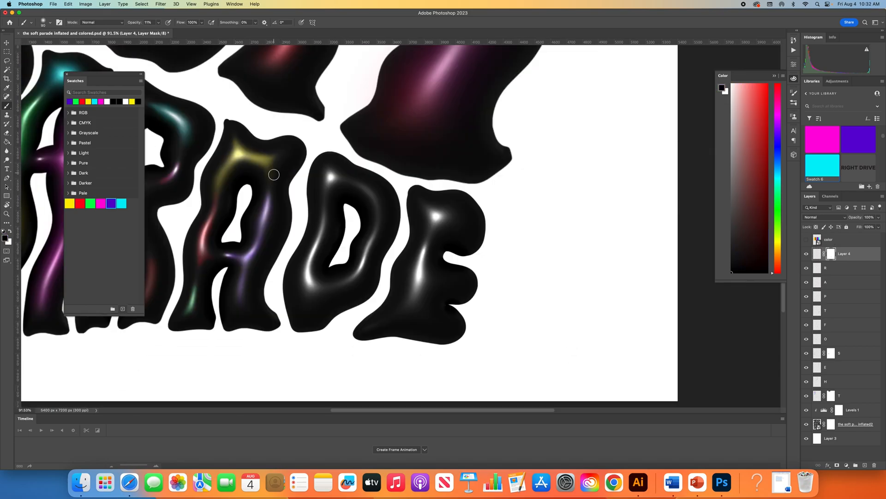
- Add a new layer and paint green down the upper left of PARADE's D with a smaller brush at 5% opacity
left_click(90, 204)
left_click(865, 465)
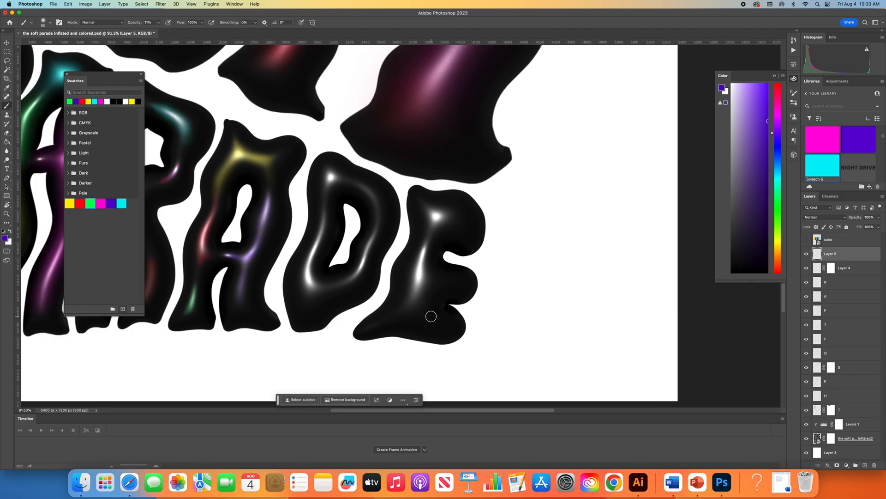
left_click(90, 204)
key("bracketleft")
key("bracketleft")
key("bracketleft")
key("bracketleft")
key("0")
key("5")
left_click_drag(329, 177, 323, 216)
- Paint cyan on the D's upper right curve, indigo on its lower right curve, and magenta on its lower left
left_click(122, 204)
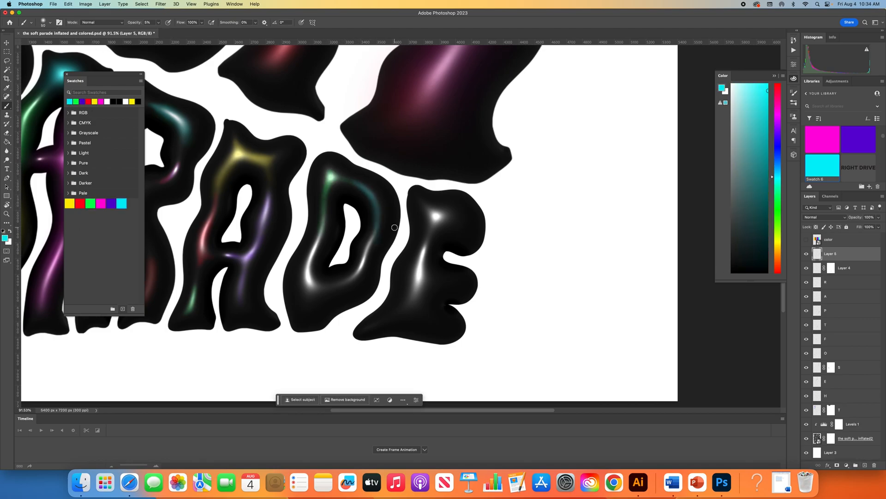
left_click(111, 203)
left_click_drag(374, 232, 357, 271)
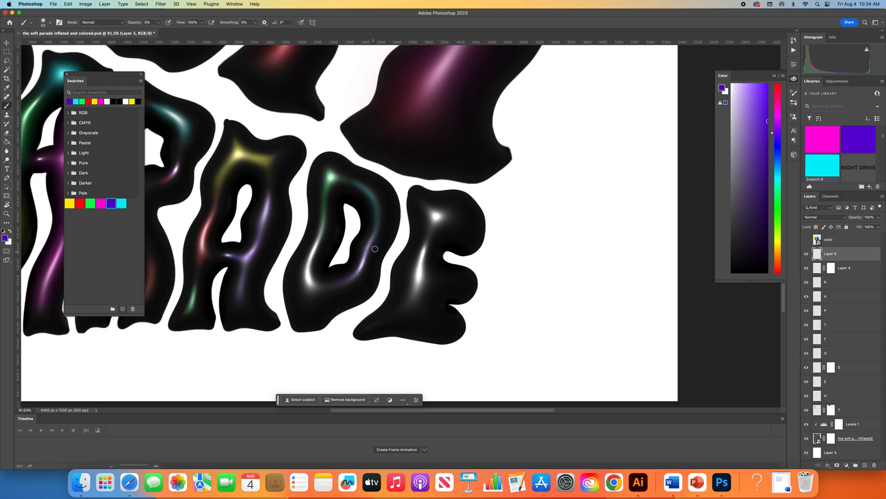
left_click(70, 203)
left_click(101, 203)
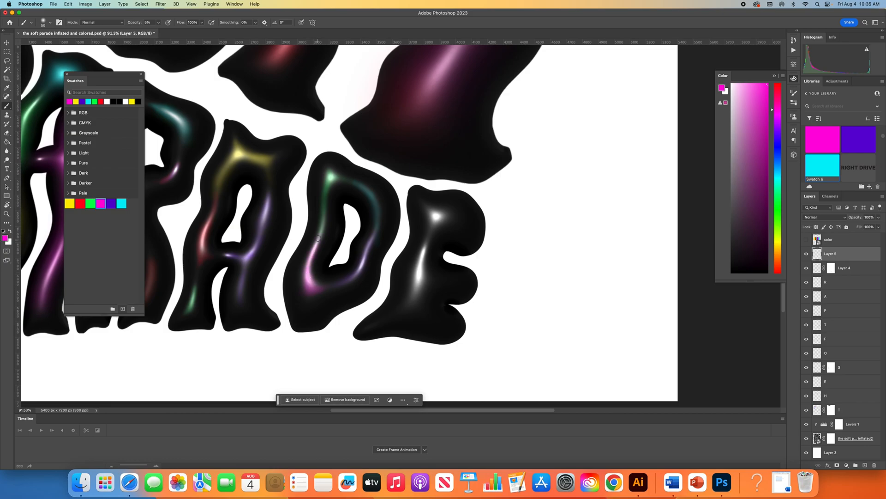
key("super+minus")
key("super+minus")
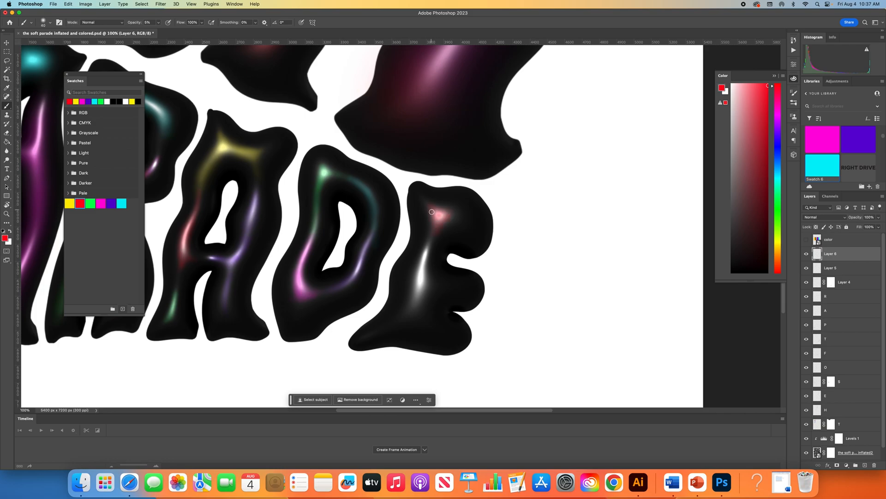
- Paint a magenta stroke down the stem of PARADE's E on Layer 6
left_click(105, 203)
left_click_drag(422, 251, 421, 289)
key("super+z")
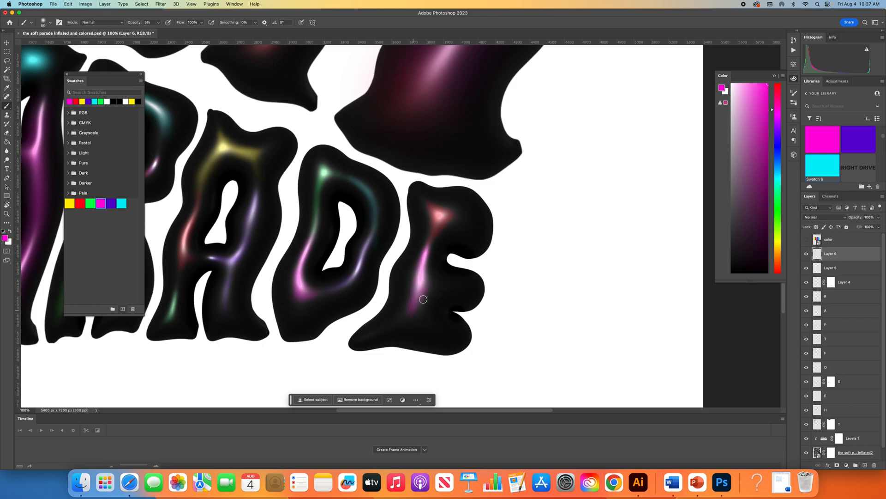
- Review the colored lettering across the full poster and examine the word PARADE up close
key("super+0")
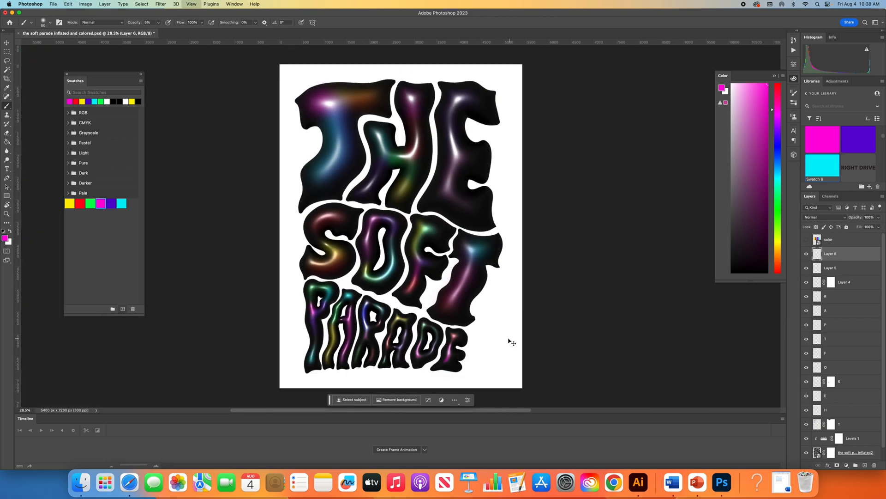
key("super+plus")
key("super+plus")
key("super+plus")
scroll(479, 280, "down", 6)
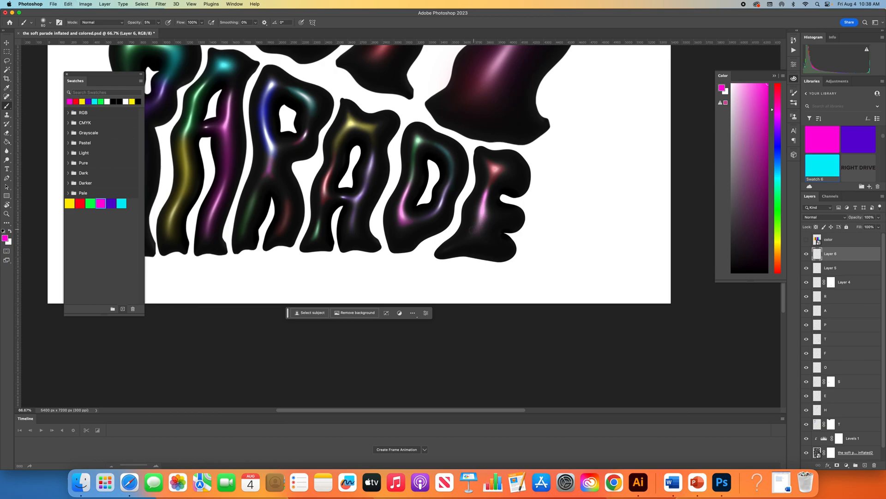
key("super+0")
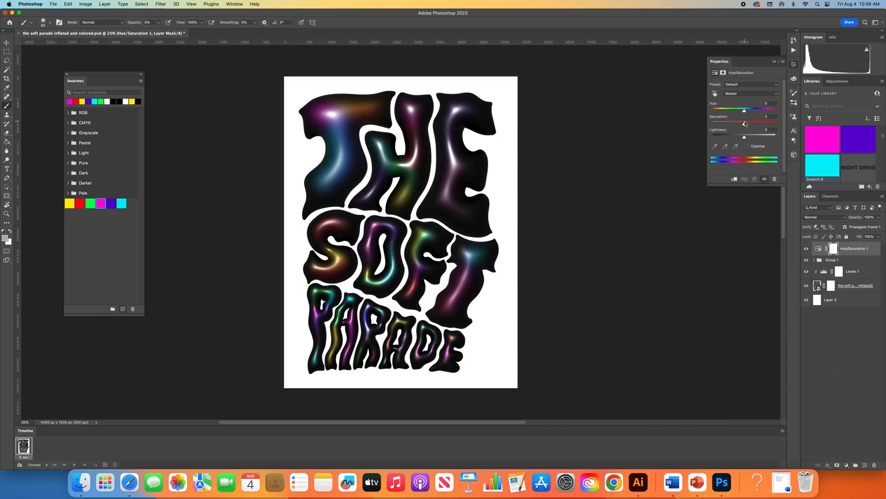
- Raise the saturation to +38 in the Hue/Saturation adjustment layer and deselect all layers
left_click_drag(750, 123, 754, 124)
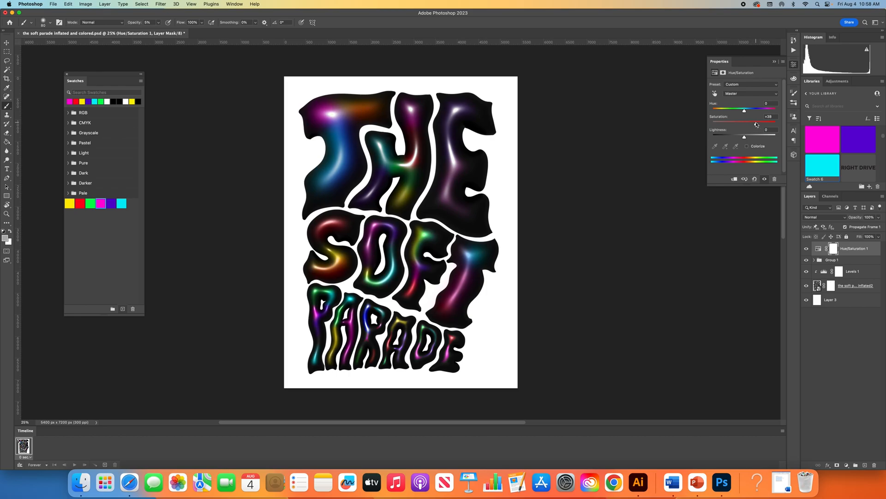
left_click(826, 324)
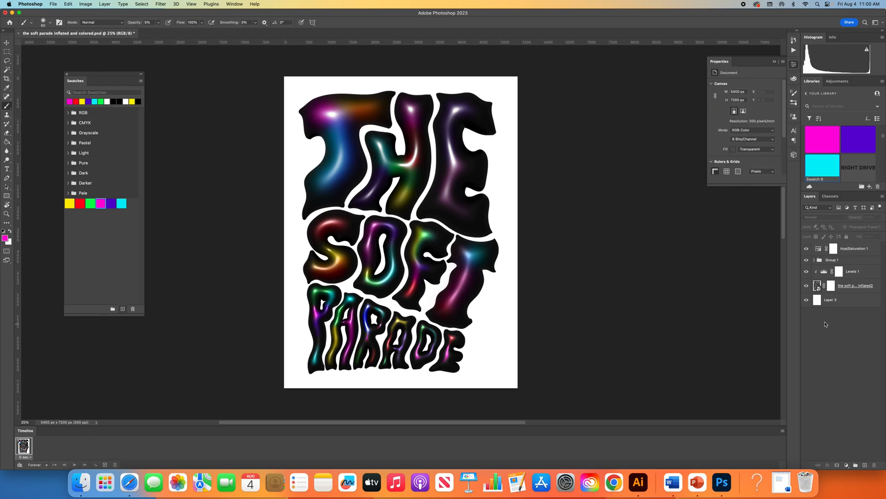